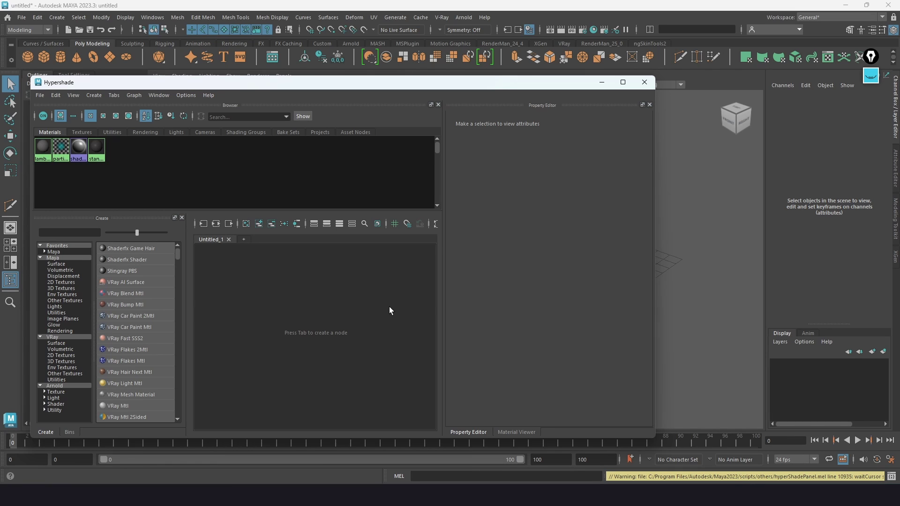
Create a VRayMtl material (VRayMtl1 with its VRayMtl1SG shading group) from the VRay category.
drag(240, 84, 310, 78)
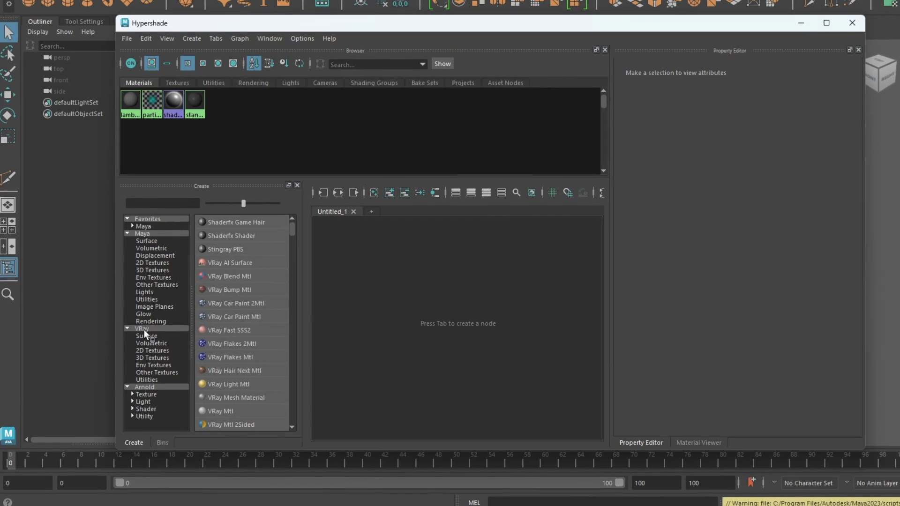
click(124, 332)
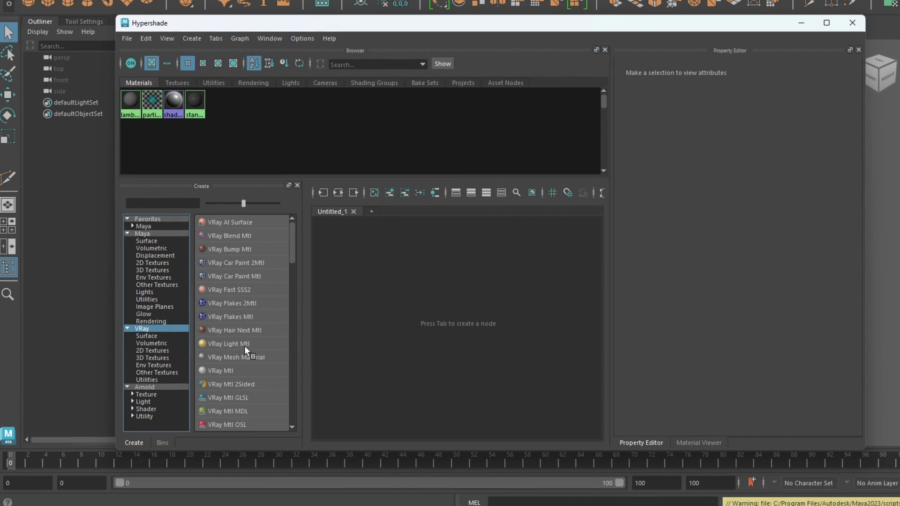
click(219, 371)
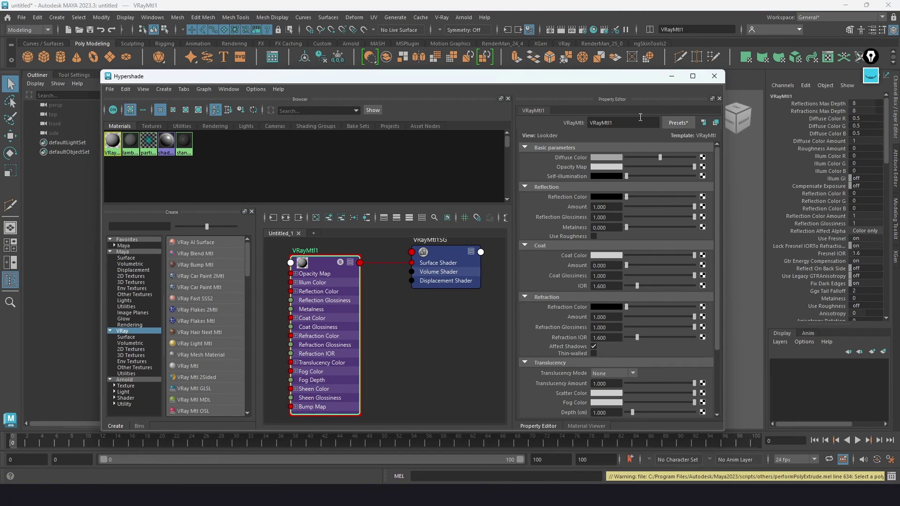
Add a polygon sphere, raise it along Y and scale it up.
click(671, 76)
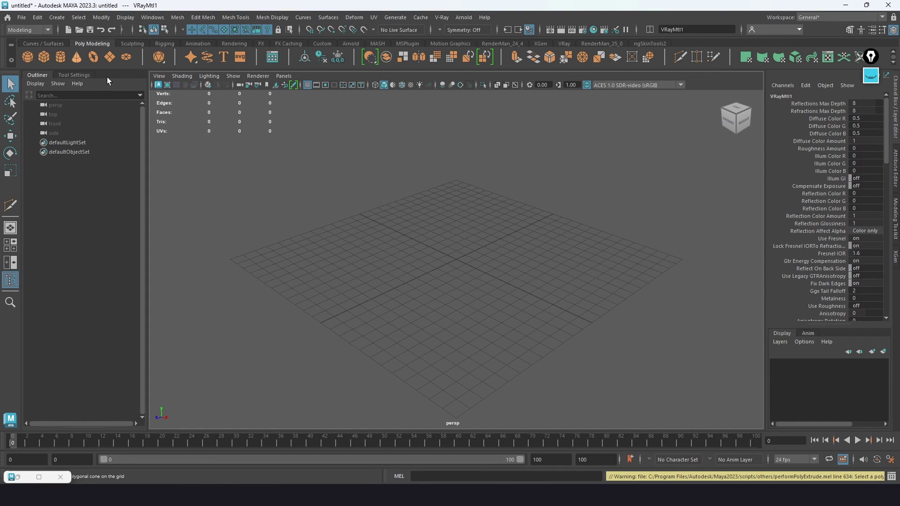
click(28, 56)
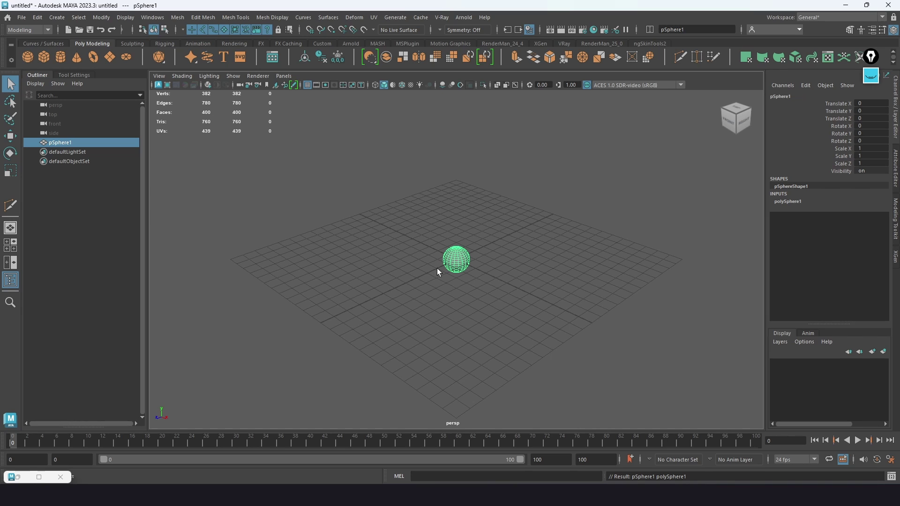
key(w)
drag(454, 230, 474, 241)
key(r)
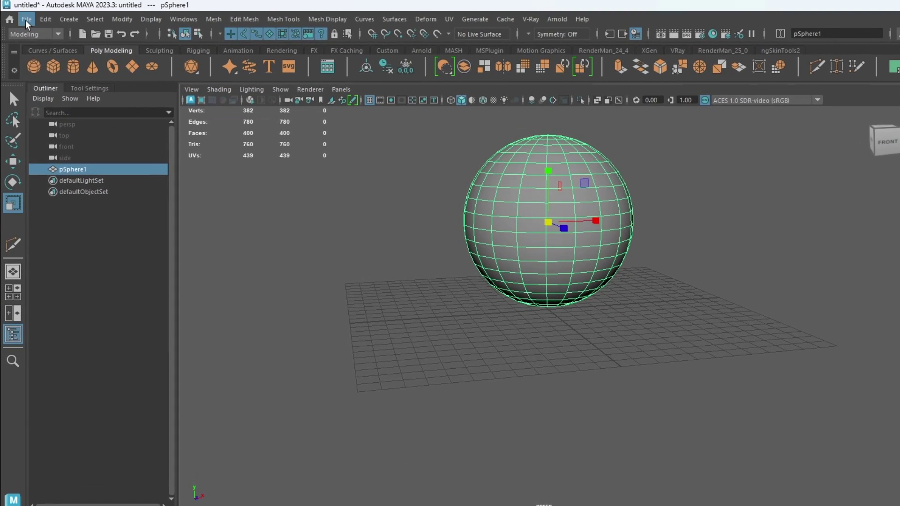
Reference LookDev_Stage.ma into the scene, bringing in its dome and rect lights.
click(23, 18)
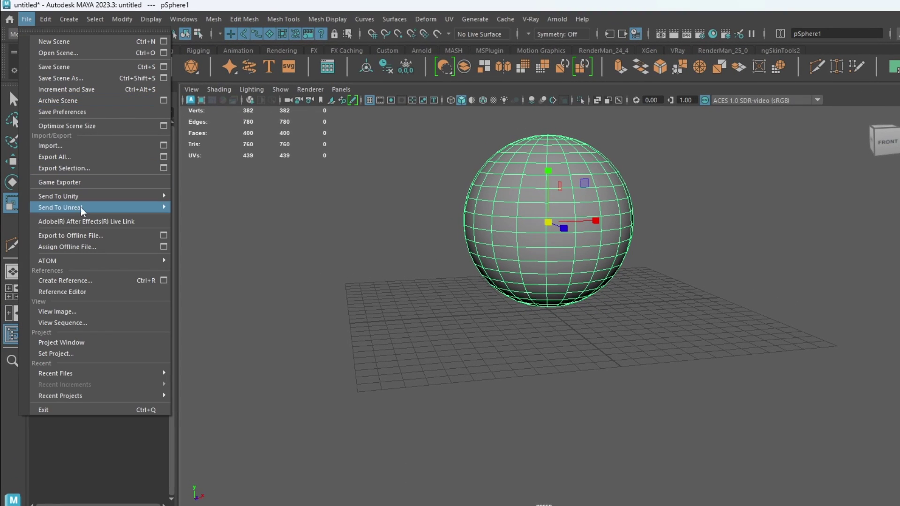
click(75, 291)
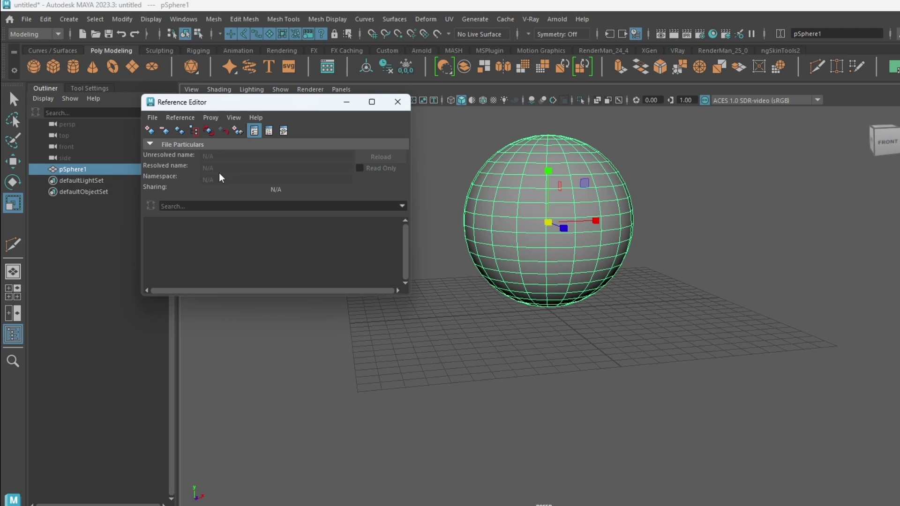
click(150, 130)
click(339, 209)
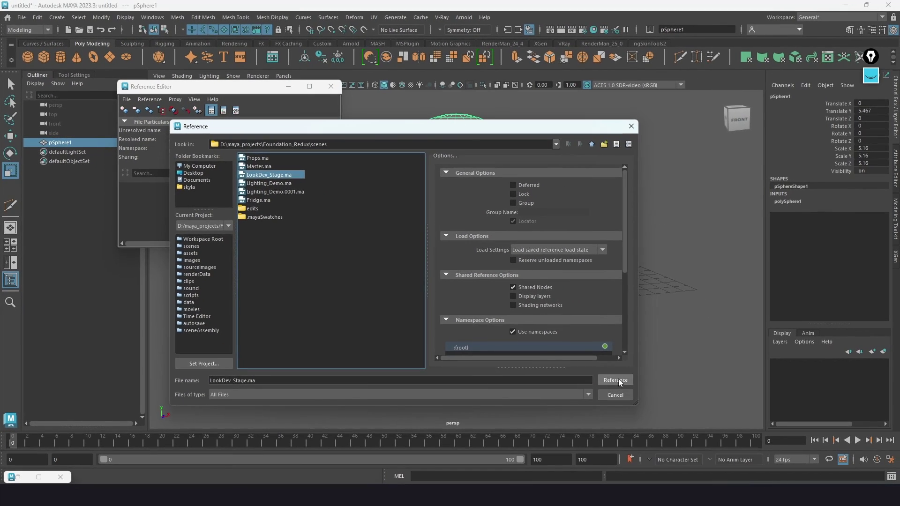
click(739, 454)
click(425, 256)
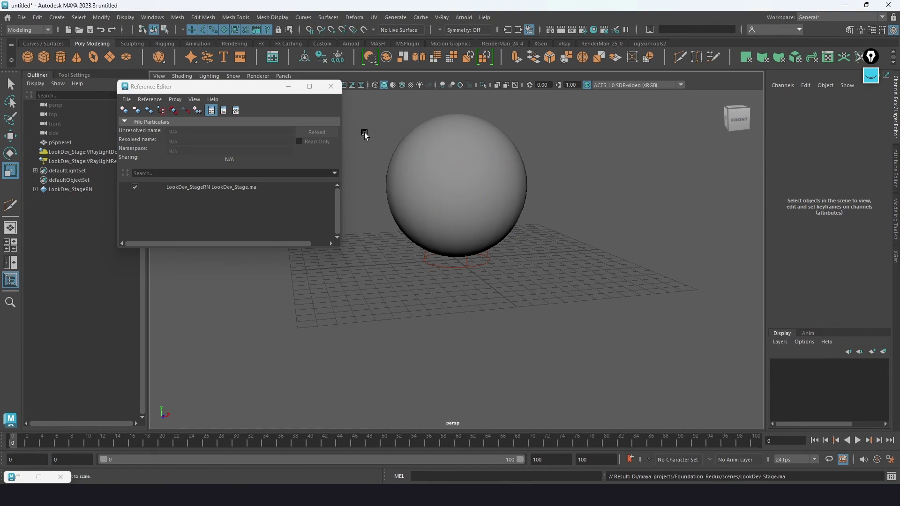
click(331, 86)
alt+drag(326, 219, 458, 301)
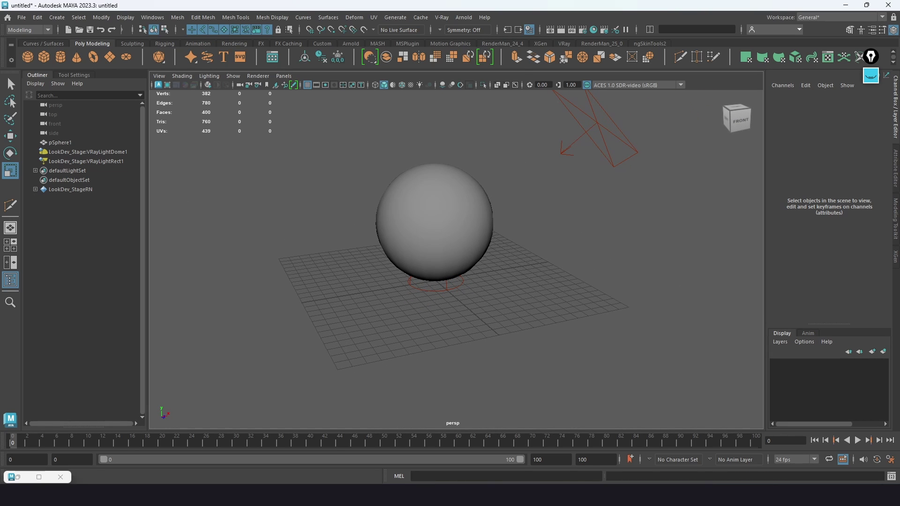
Run a V-Ray IPR render of the sphere, dolly the camera closer, then minimize the frame buffer.
click(571, 29)
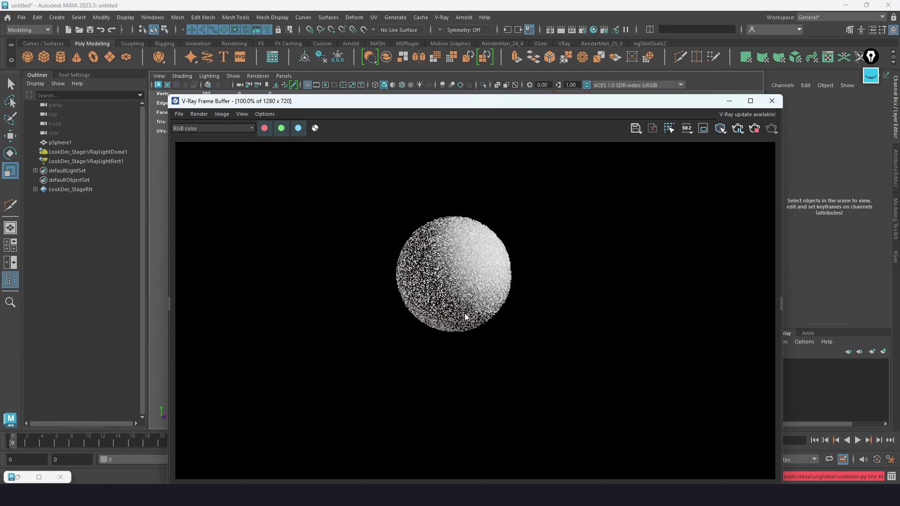
drag(428, 105, 397, 42)
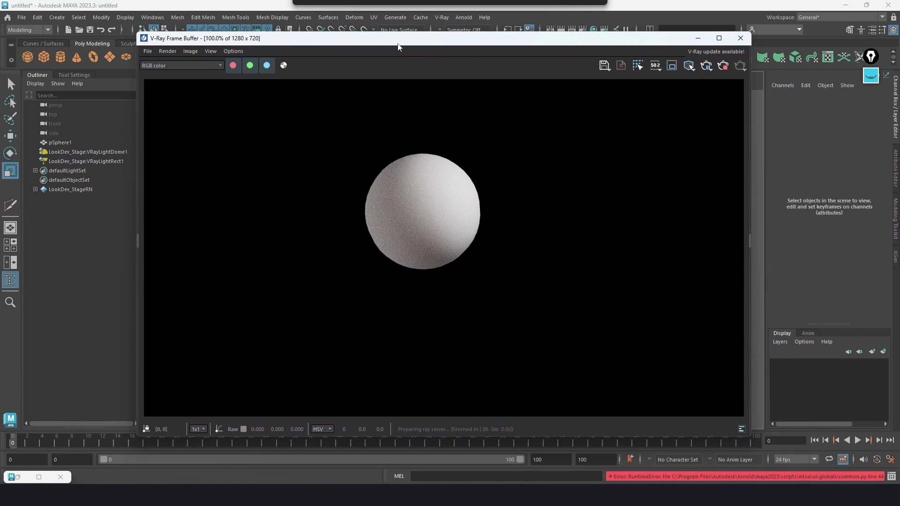
scroll(449, 204, down, 3)
scroll(449, 209, up, 2)
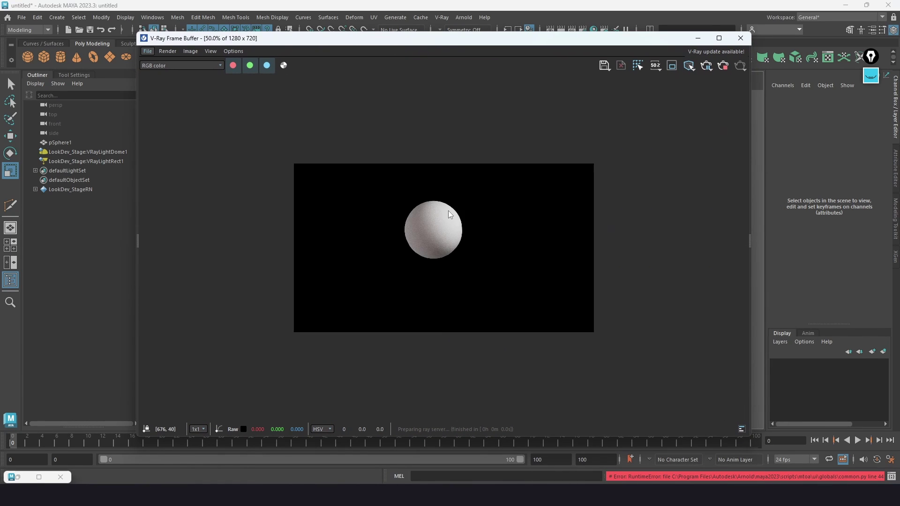
scroll(487, 209, down, 1)
drag(524, 43, 423, 52)
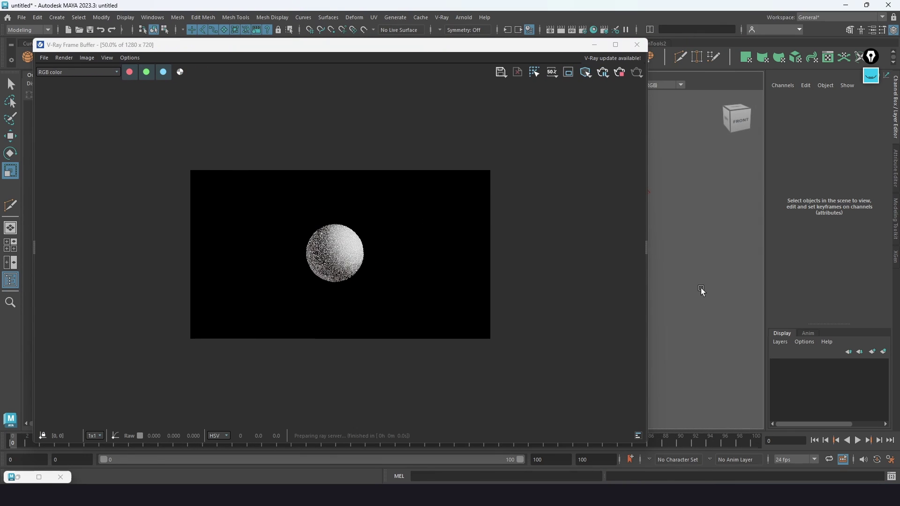
alt+right_drag(701, 288, 739, 375)
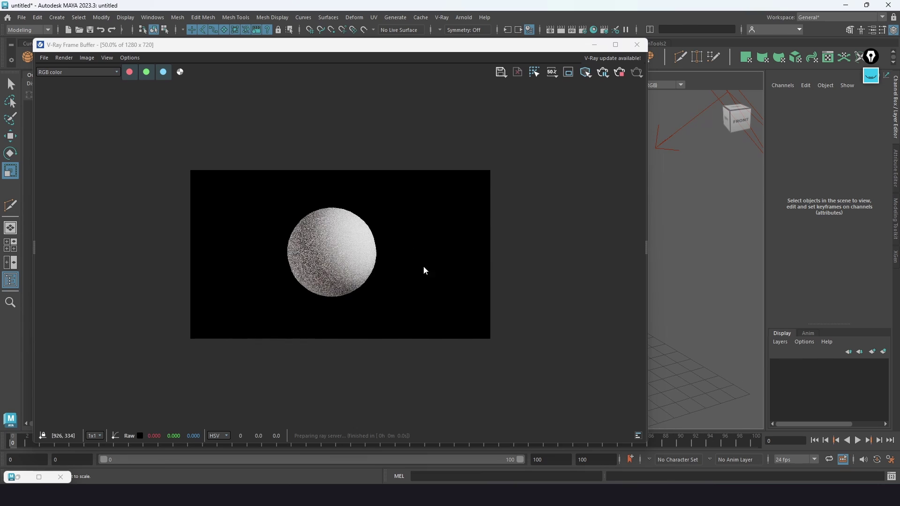
drag(350, 49, 441, 43)
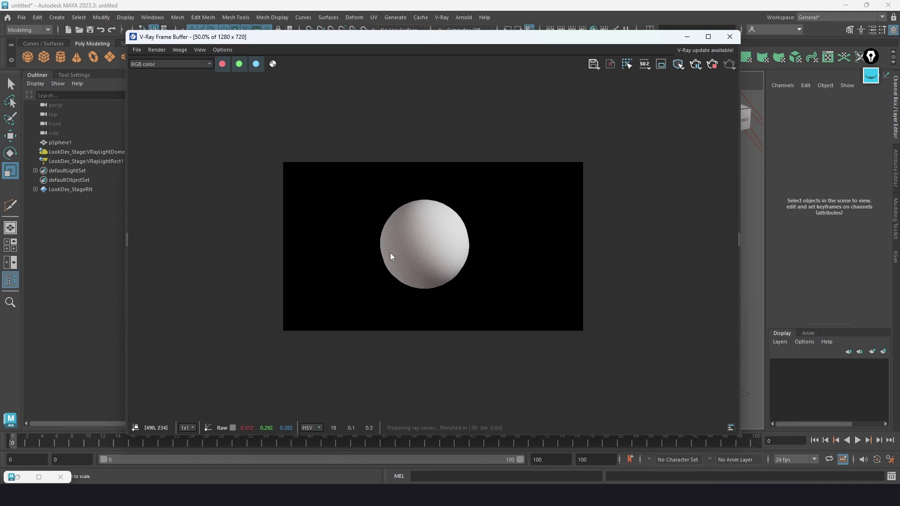
click(688, 37)
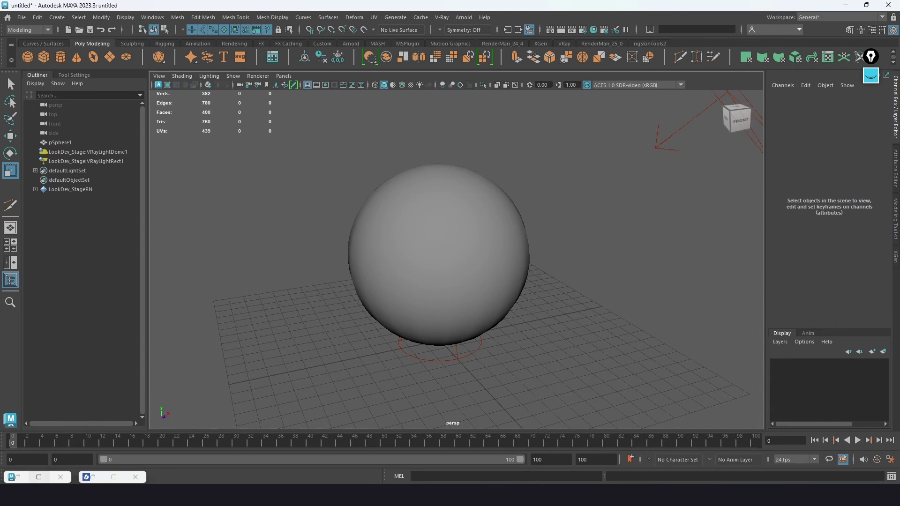
Restore the Hypershade and add a new node-graph tab named 'Skin' beside Untitled_1.
click(92, 478)
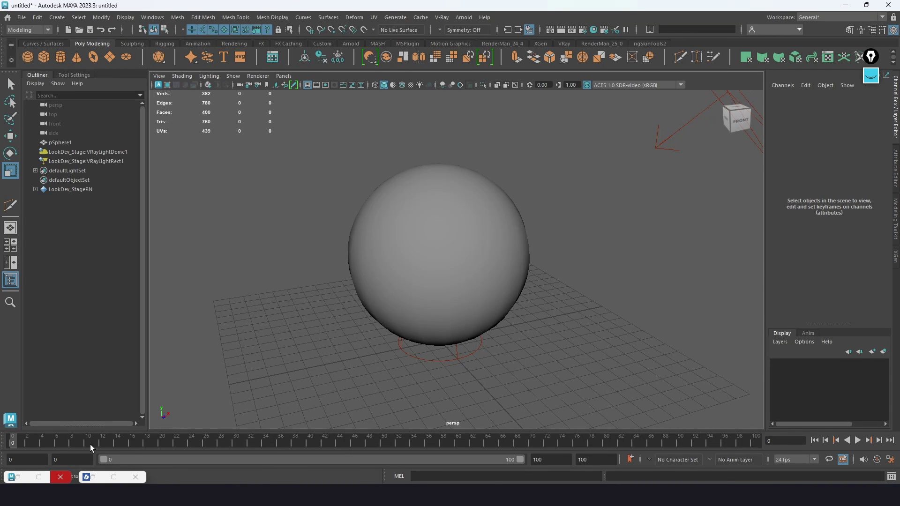
click(39, 477)
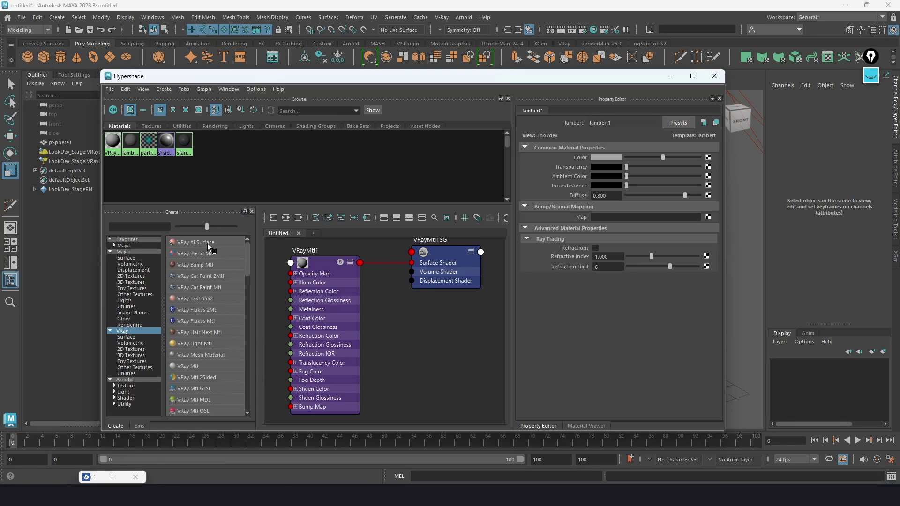
click(313, 233)
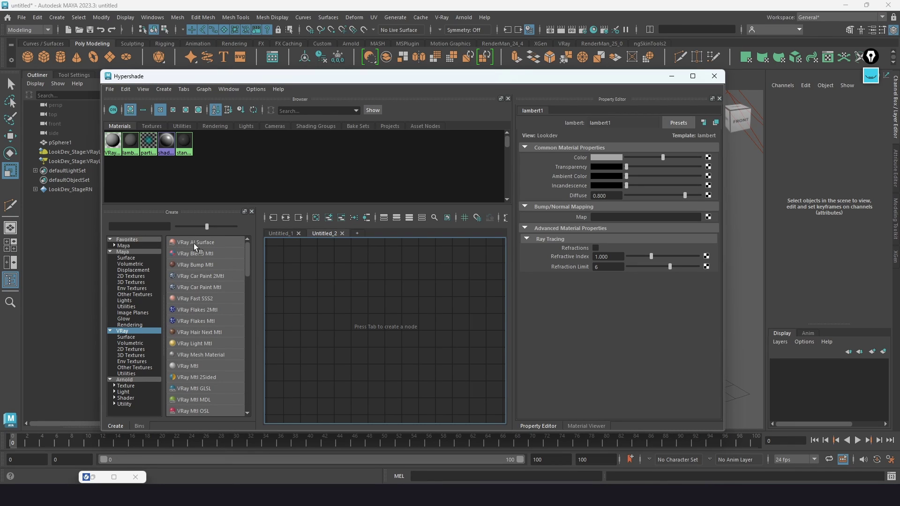
double_click(320, 233)
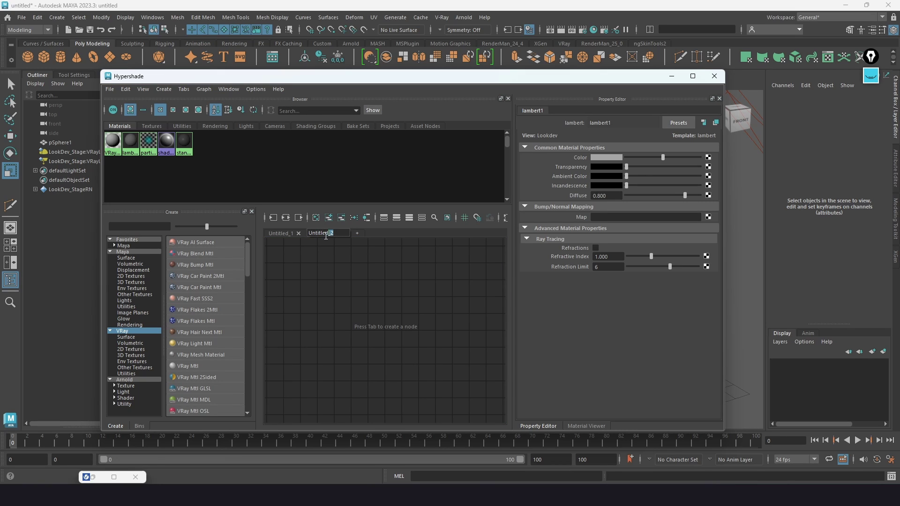
text(Skin)
key(Return)
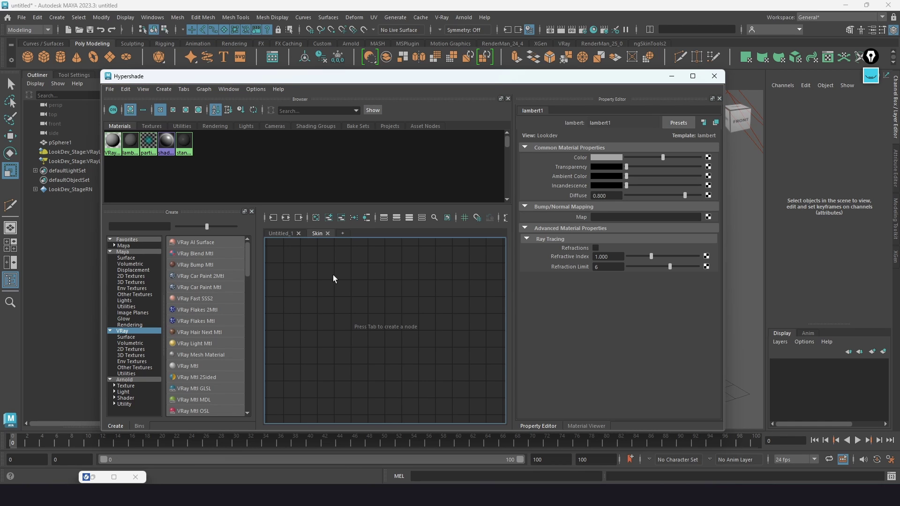
Create a VRayAlSurface1 material in the Skin graph, glancing back at Untitled_1.
click(201, 242)
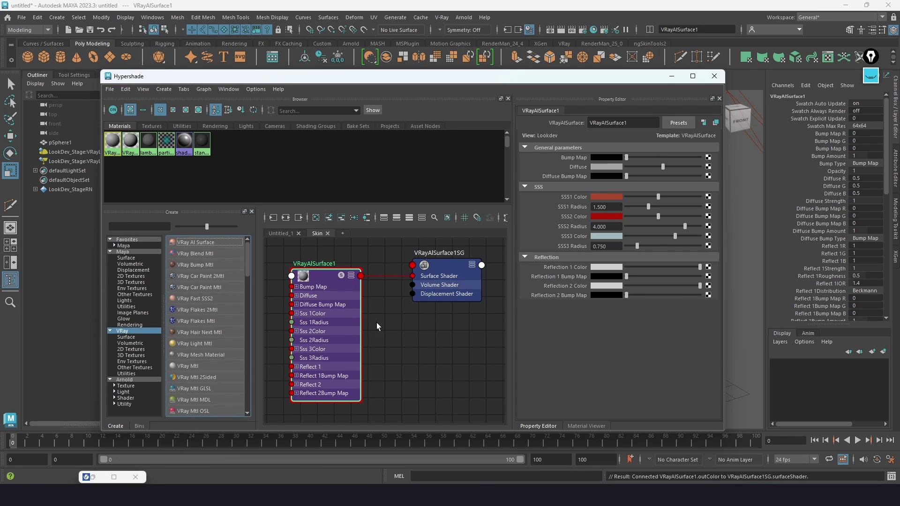
click(280, 232)
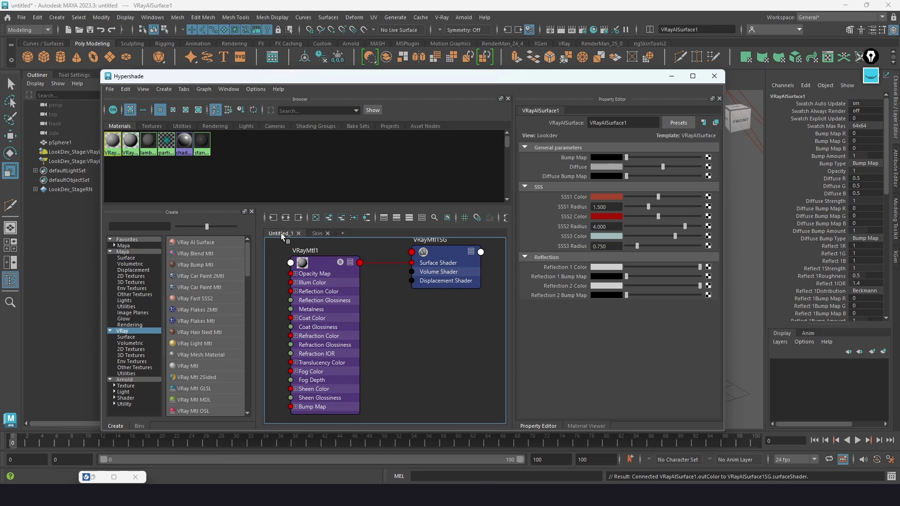
click(316, 233)
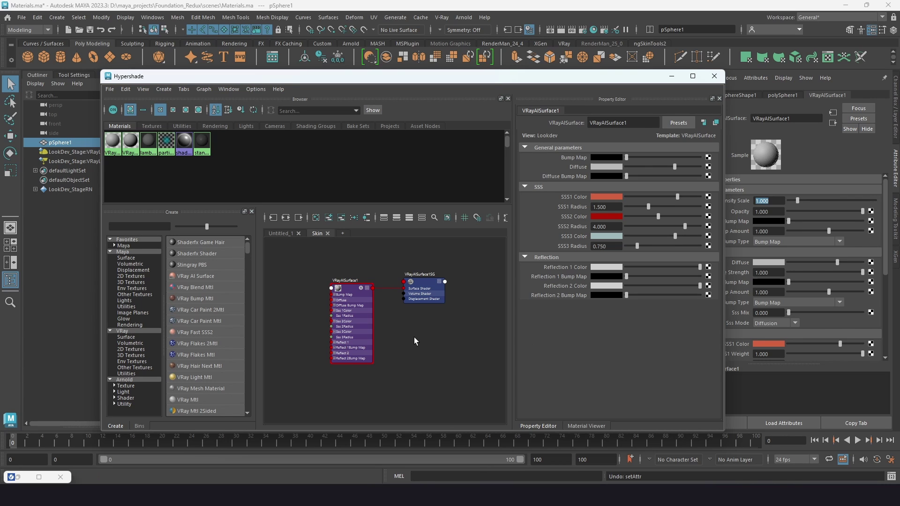
click(19, 478)
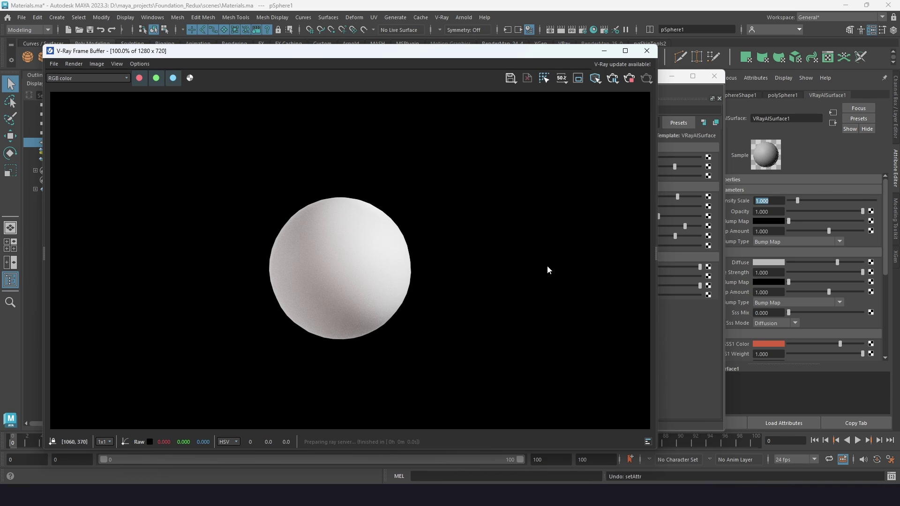
click(604, 51)
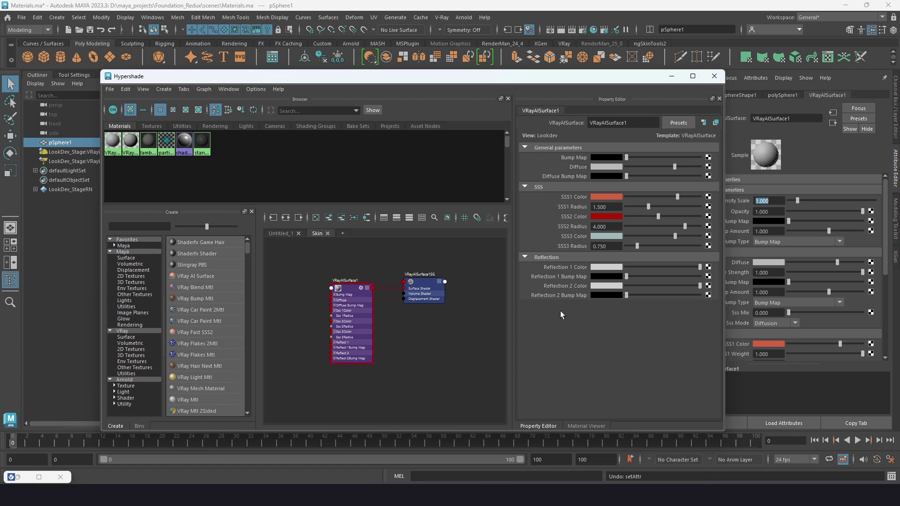
Raise VRayAlSurface1's Sss Mix to 1.000 and restore the V-Ray frame buffer.
click(671, 76)
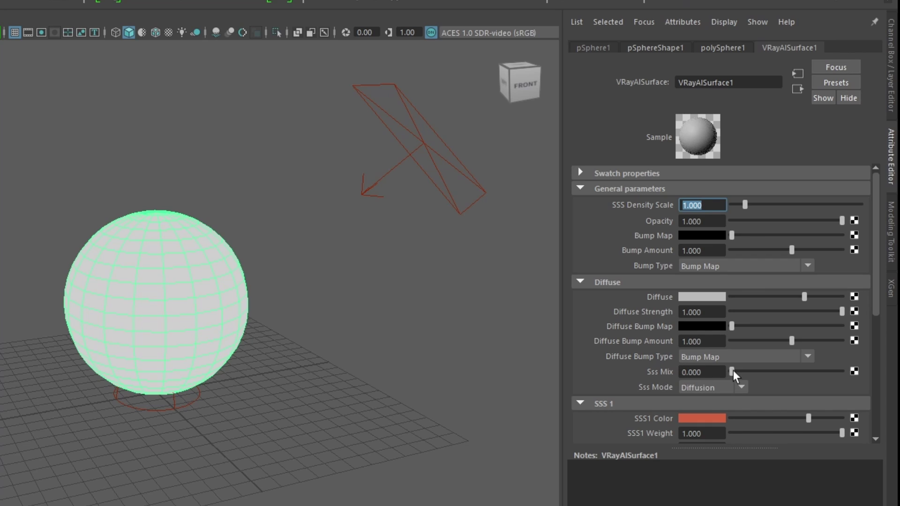
drag(731, 373, 858, 383)
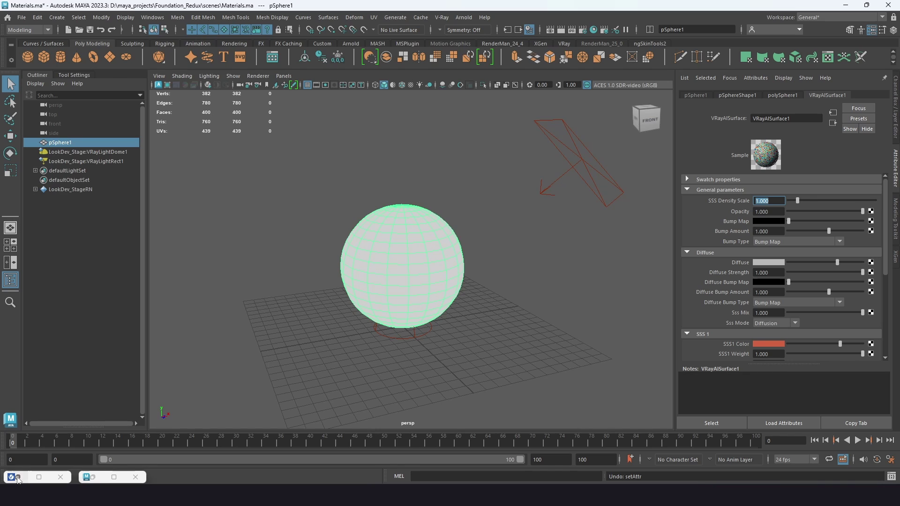
click(17, 478)
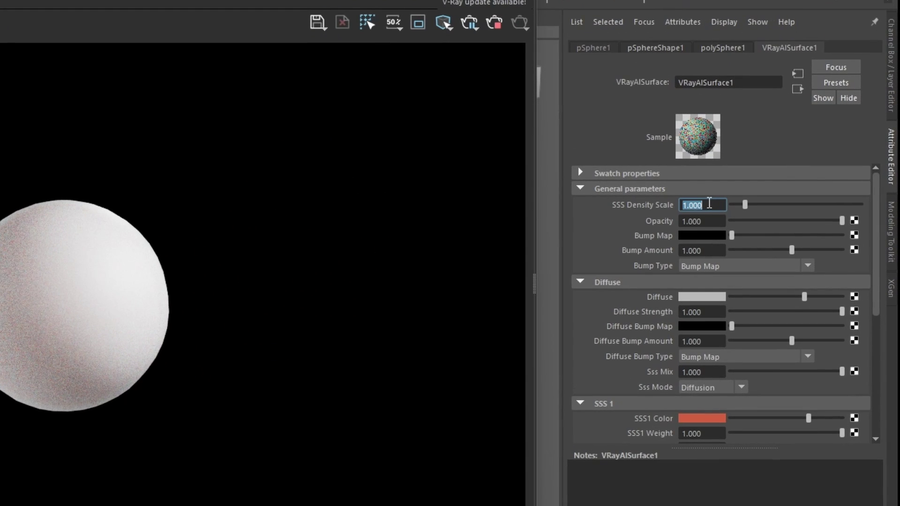
Set VRayAlSurface1's SSS Density Scale to 0.100 in the Attribute Editor.
click(769, 201)
scroll(661, 314, down, 4)
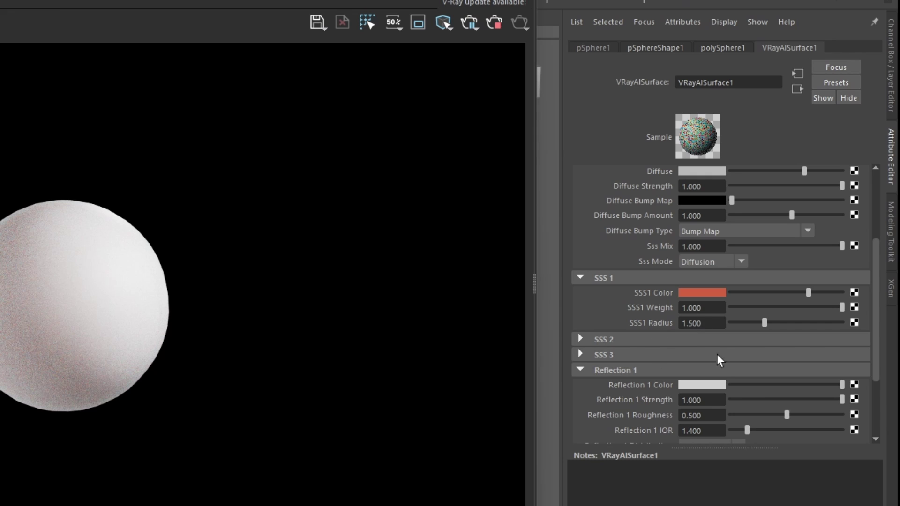
scroll(632, 318, up, 4)
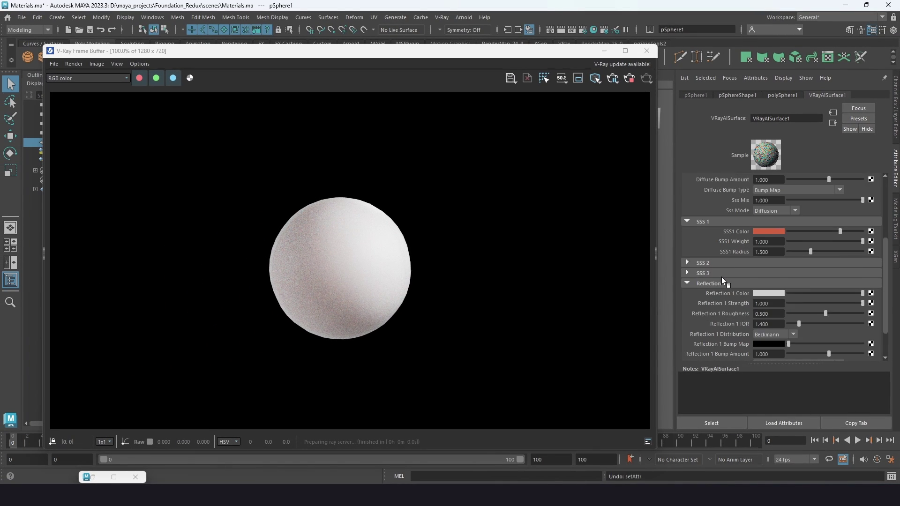
scroll(722, 279, down, 2)
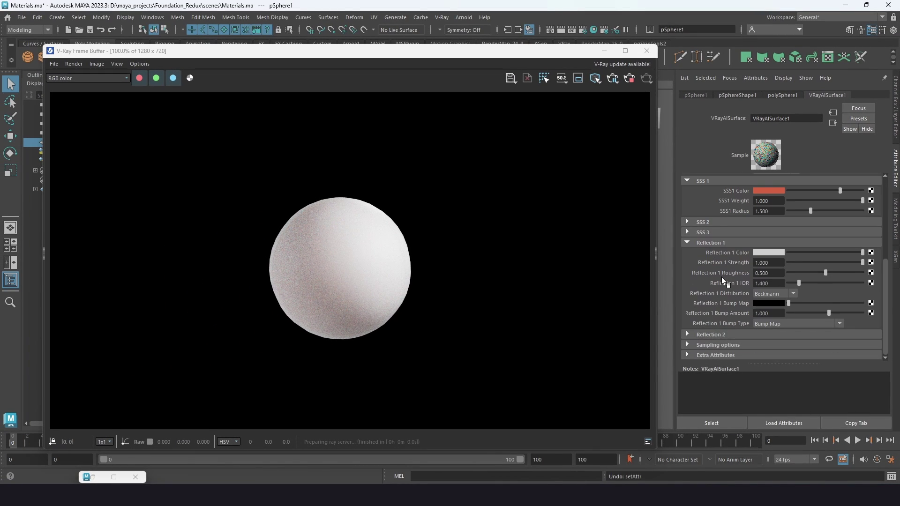
scroll(724, 235, up, 3)
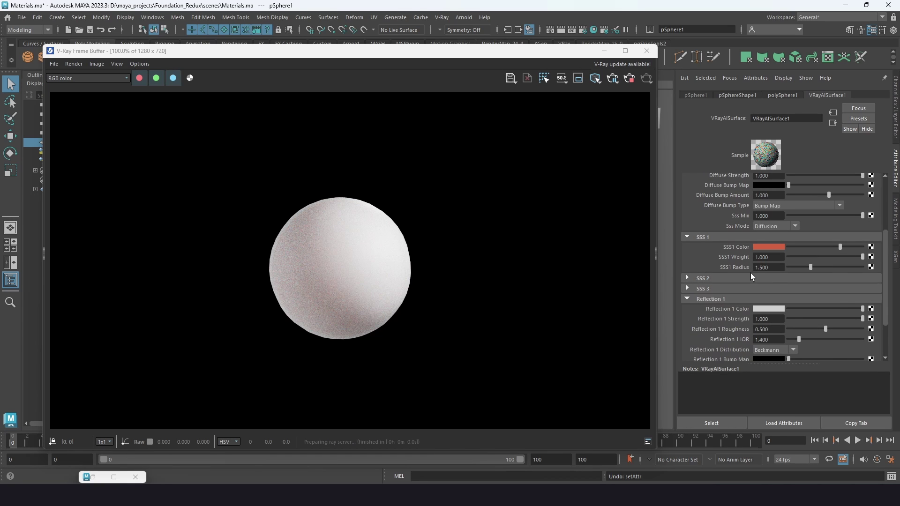
scroll(693, 257, up, 5)
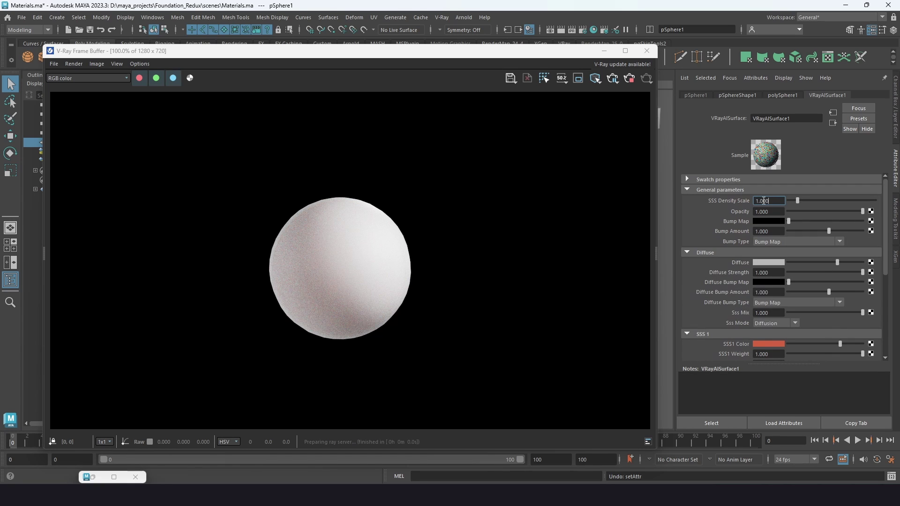
double_click(763, 201)
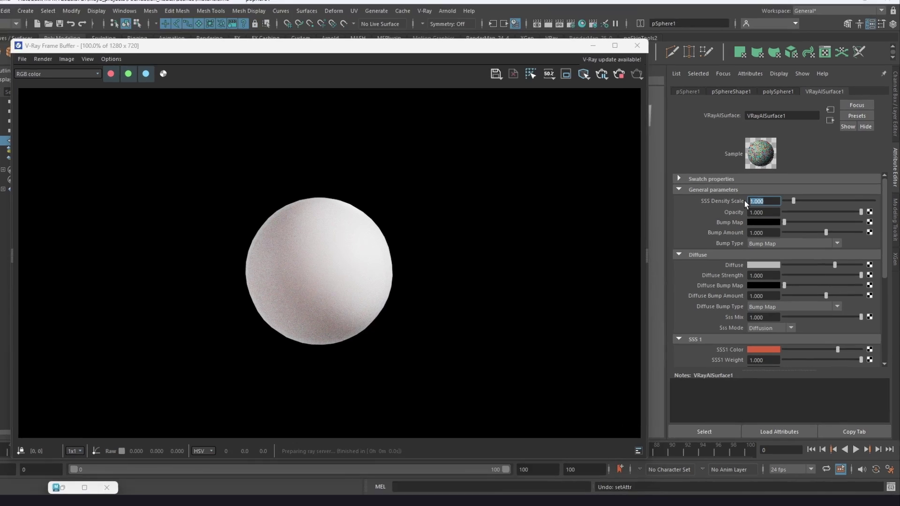
text(.0)
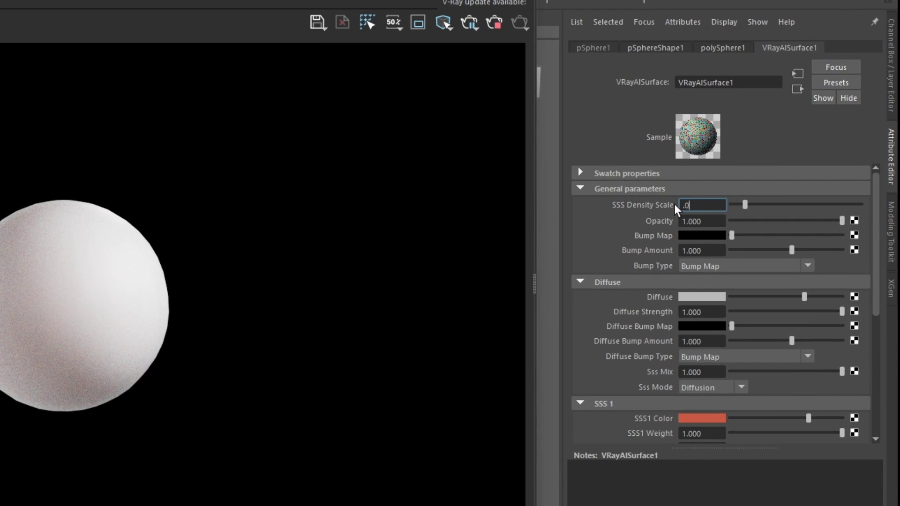
key(Return)
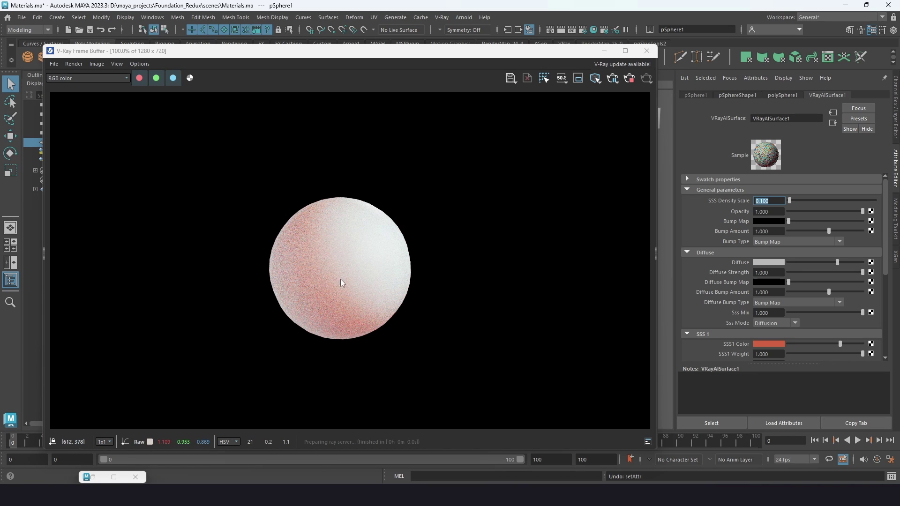
Expand the SSS 2 and SSS 3 layer sections of VRayAlSurface1 in the Attribute Editor.
scroll(701, 280, down, 3)
scroll(701, 280, down, 3)
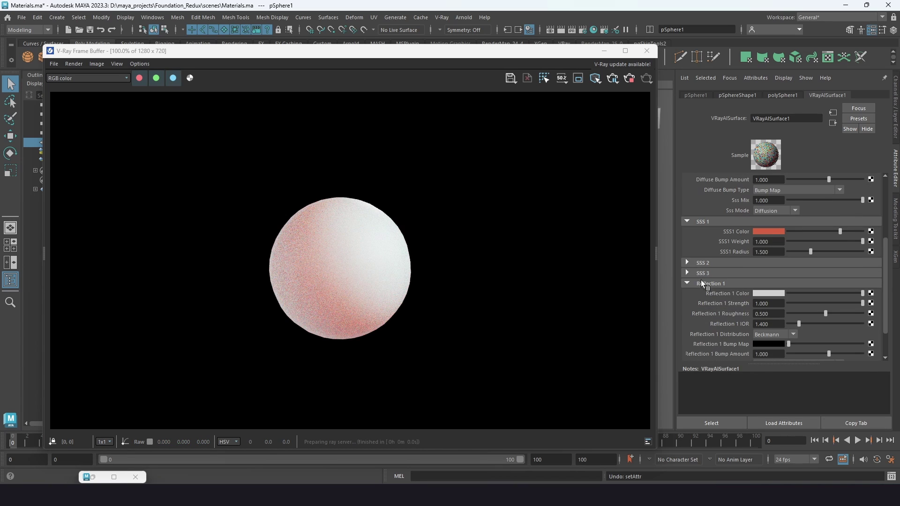
click(688, 262)
click(687, 263)
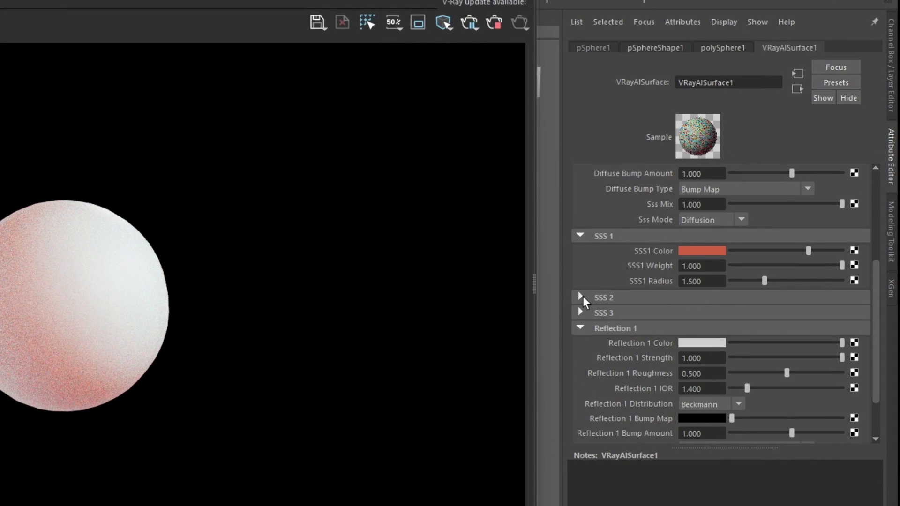
click(581, 297)
click(581, 359)
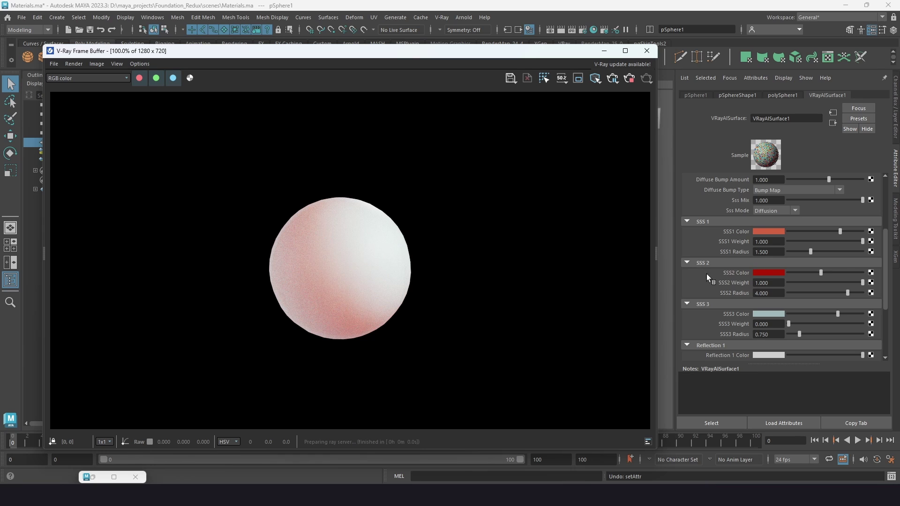
Lower the SSS2 Weight to 0.000 so only the SSS 1 layer contributes.
drag(862, 283, 771, 284)
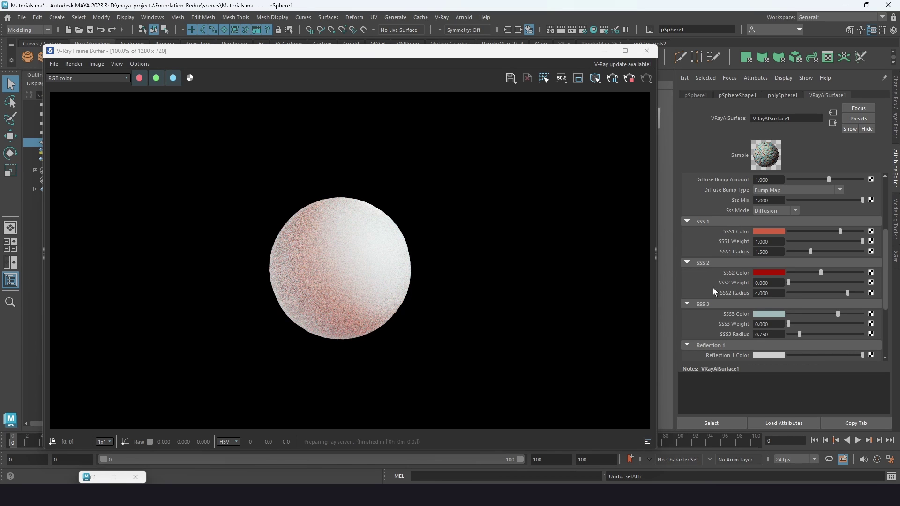
scroll(712, 288, up, 2)
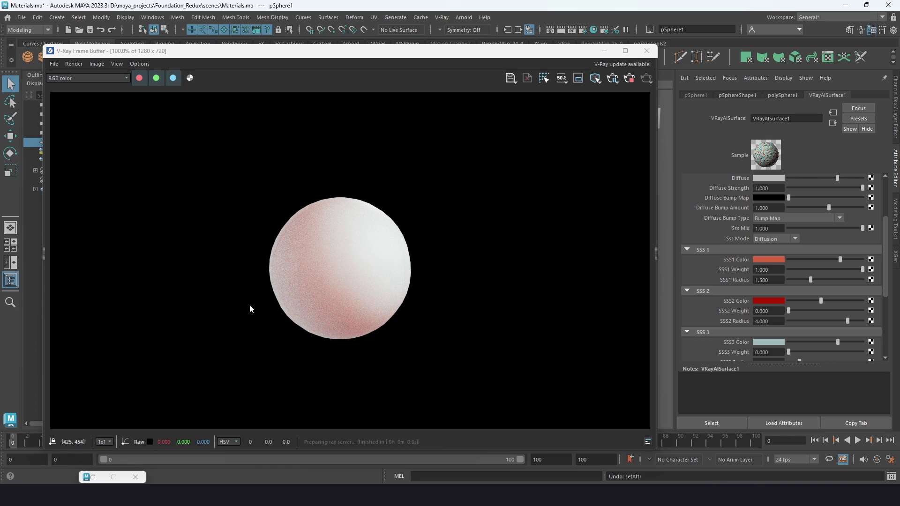
Restore the Hypershade, recentre the VRayAlSurface1 network, and search 'colo' in the Tab node box.
click(92, 477)
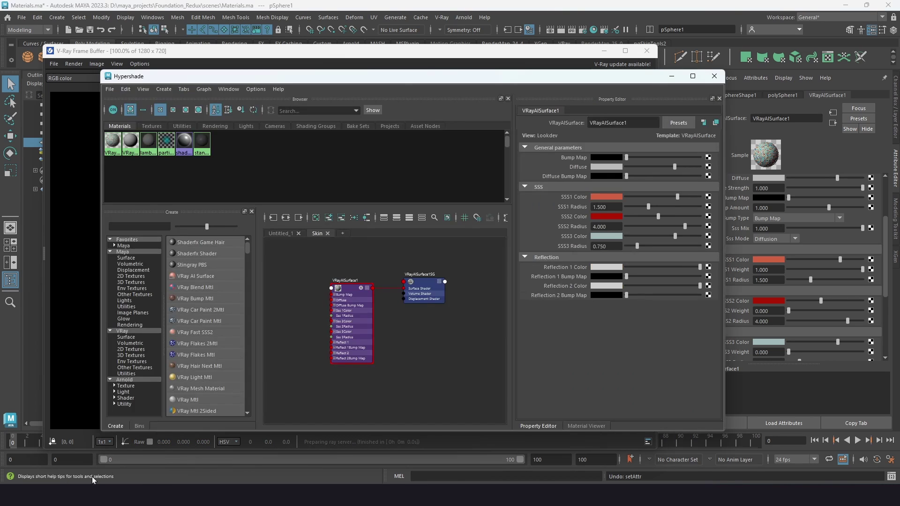
alt+middle_drag(316, 378, 374, 371)
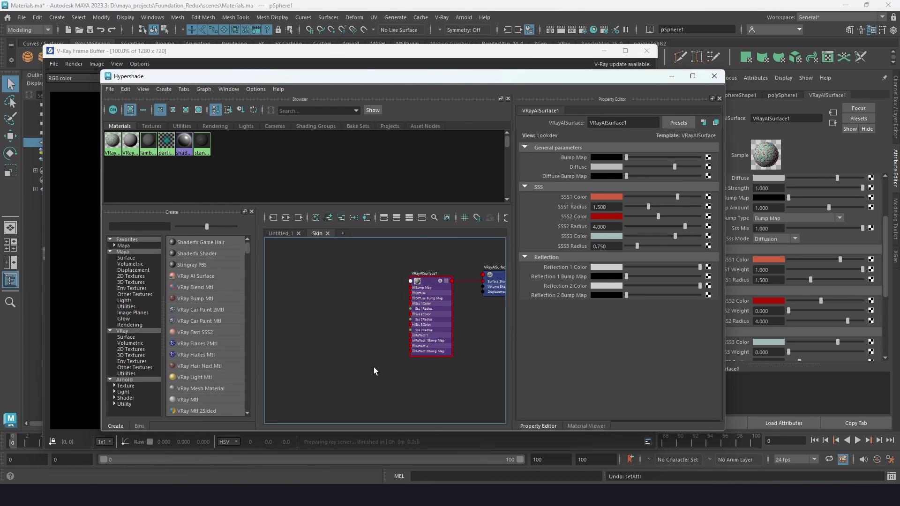
scroll(373, 323, up, 3)
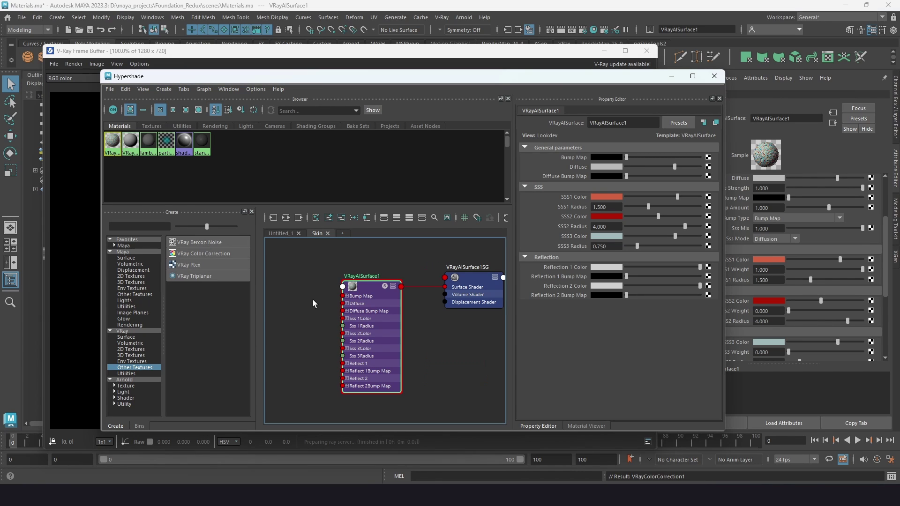
alt+middle_drag(297, 334, 344, 327)
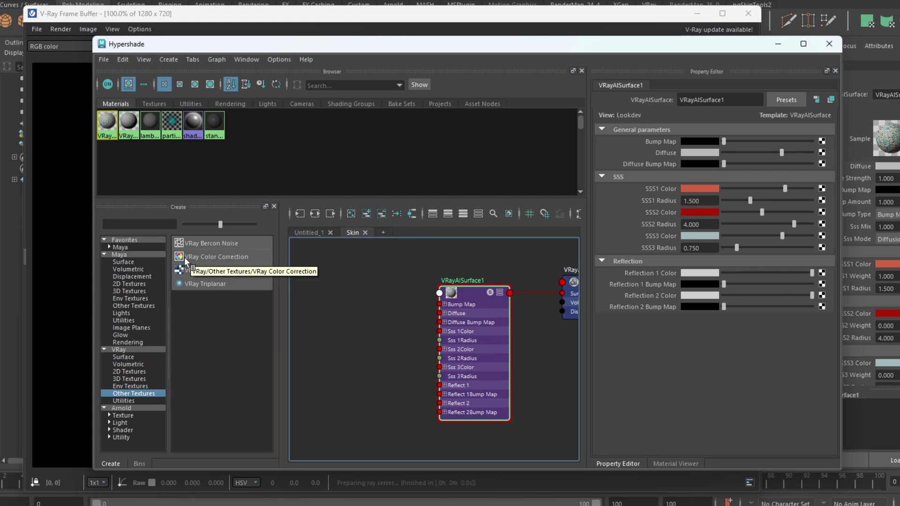
alt+middle_drag(325, 341, 371, 346)
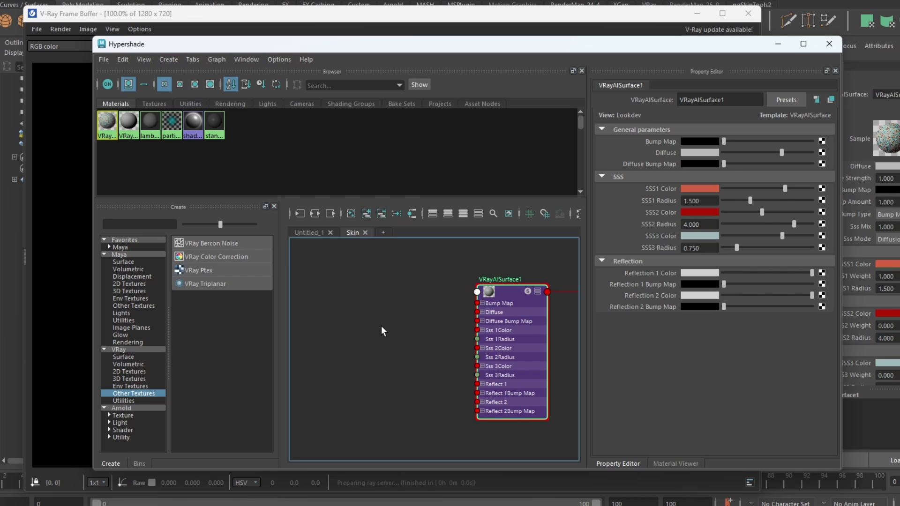
key(Tab)
text(colo)
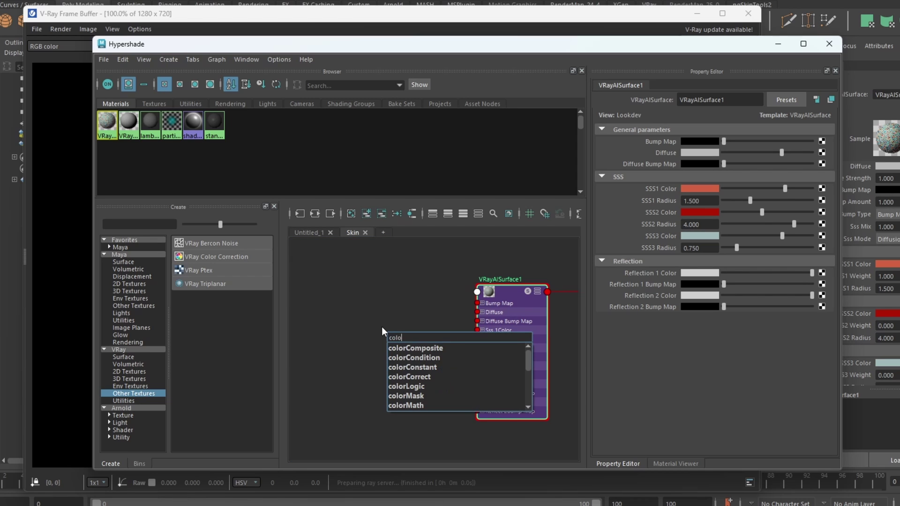
Add a colorCorrect node to the Skin graph and move it left to make room.
click(426, 378)
drag(417, 345, 382, 332)
alt+middle_drag(348, 291, 412, 297)
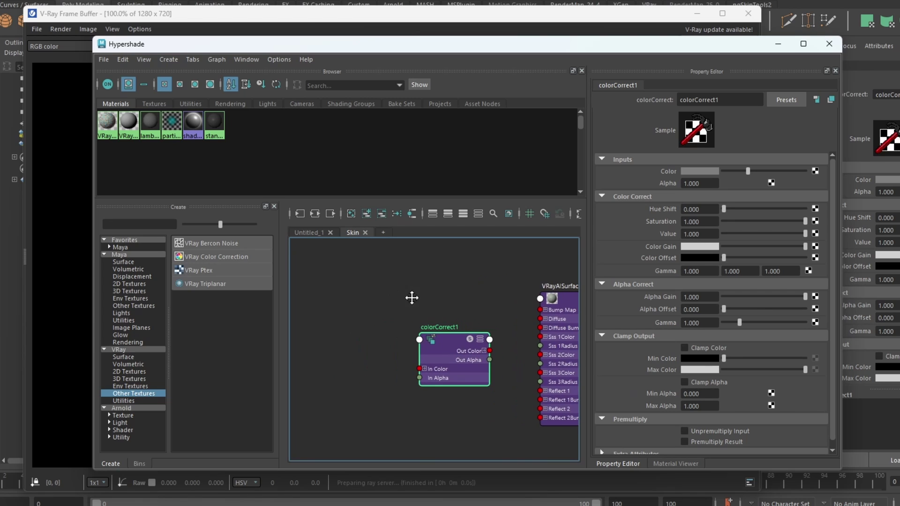
Create a file texture with place2dTexture1 and connect file1 Out Color to colorCorrect1 In Color.
key(Tab)
text(file)
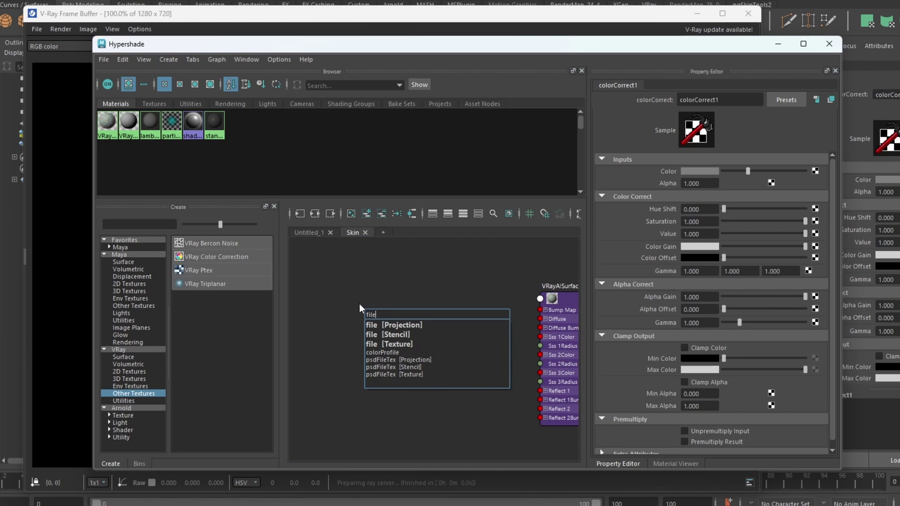
click(396, 344)
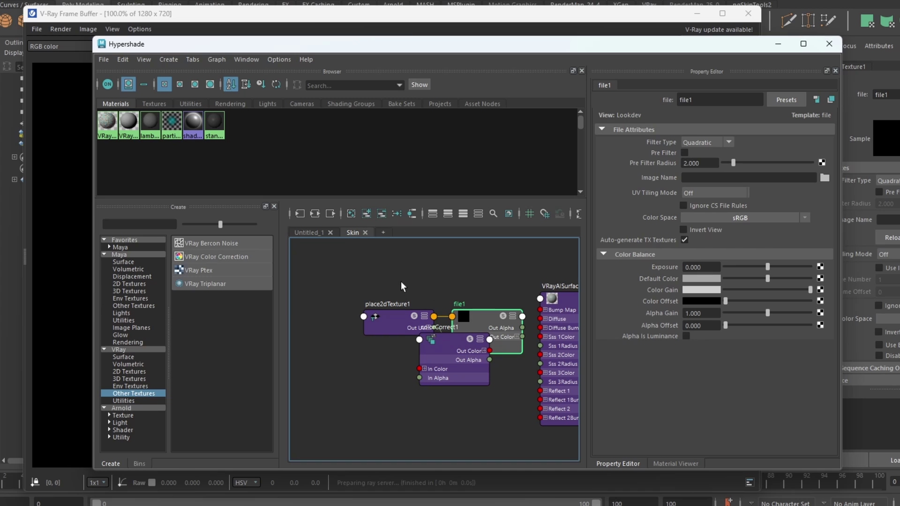
drag(401, 279, 346, 310)
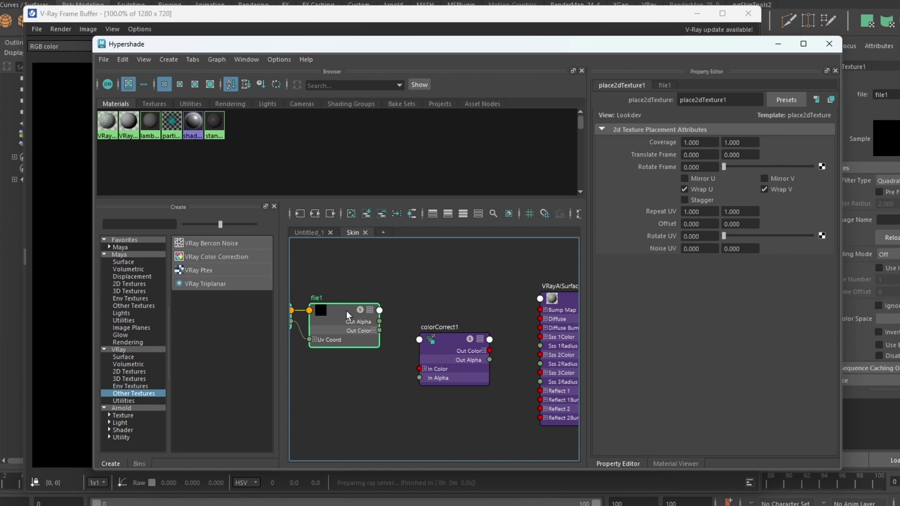
scroll(403, 325, down, 2)
alt+middle_drag(403, 325, 430, 315)
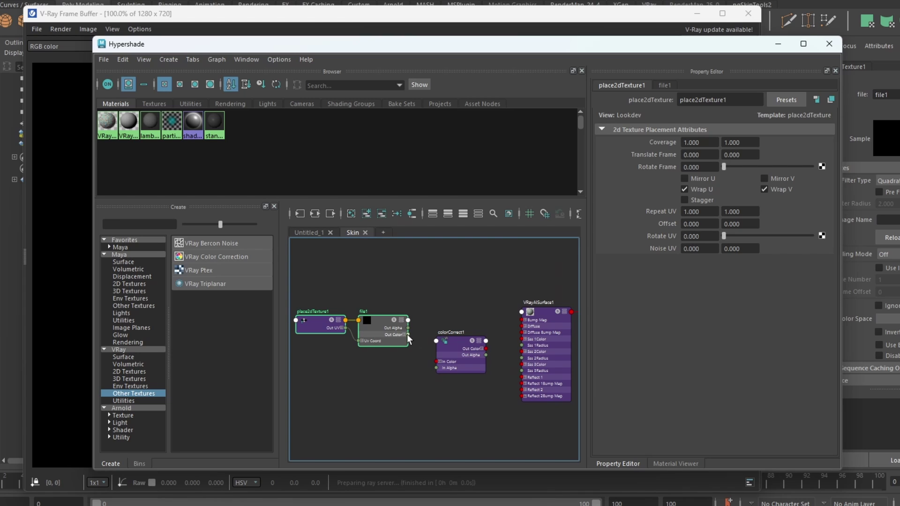
drag(427, 356, 436, 359)
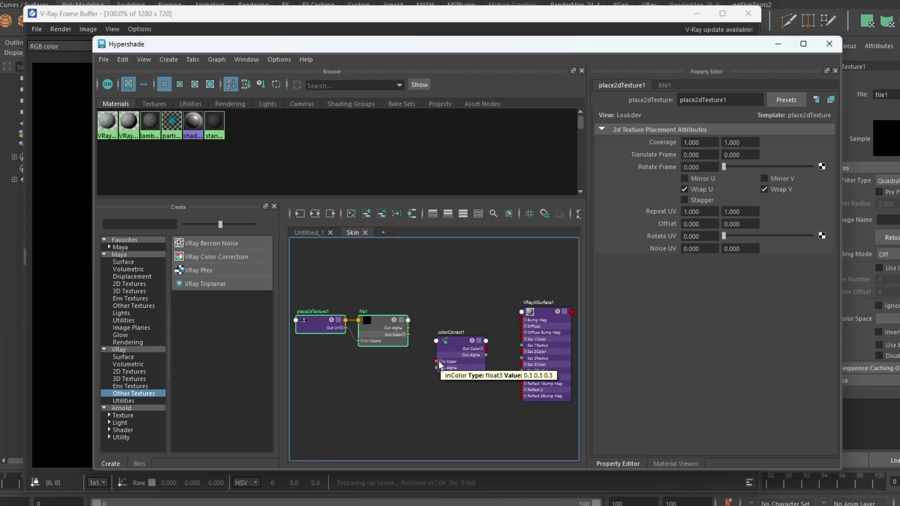
drag(409, 334, 438, 361)
Nudge colorCorrect1 left and collapse the Sss 1Color channels on VRayAlSurface1.
click(457, 347)
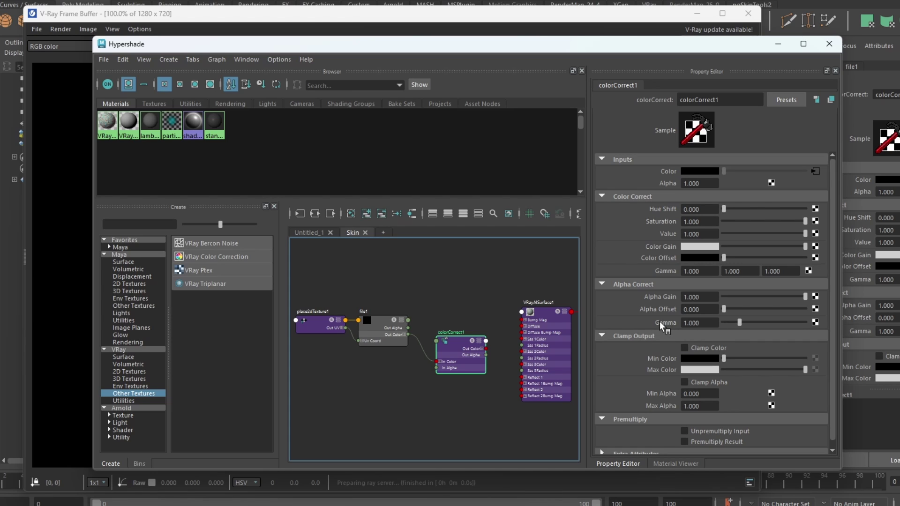
scroll(627, 388, down, 1)
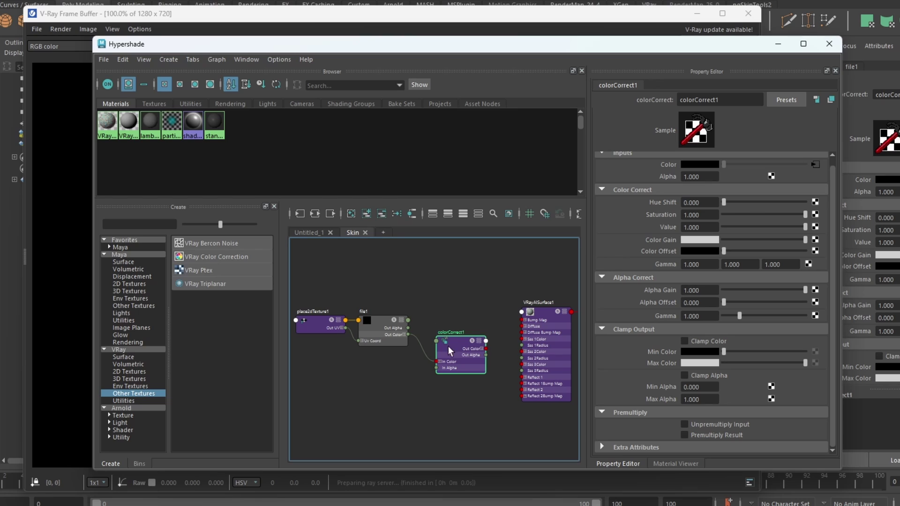
drag(451, 350, 519, 338)
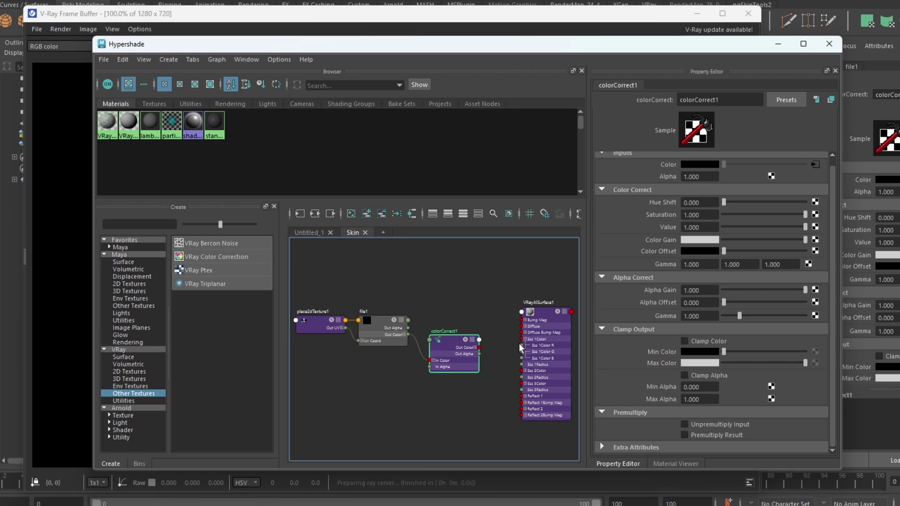
click(525, 339)
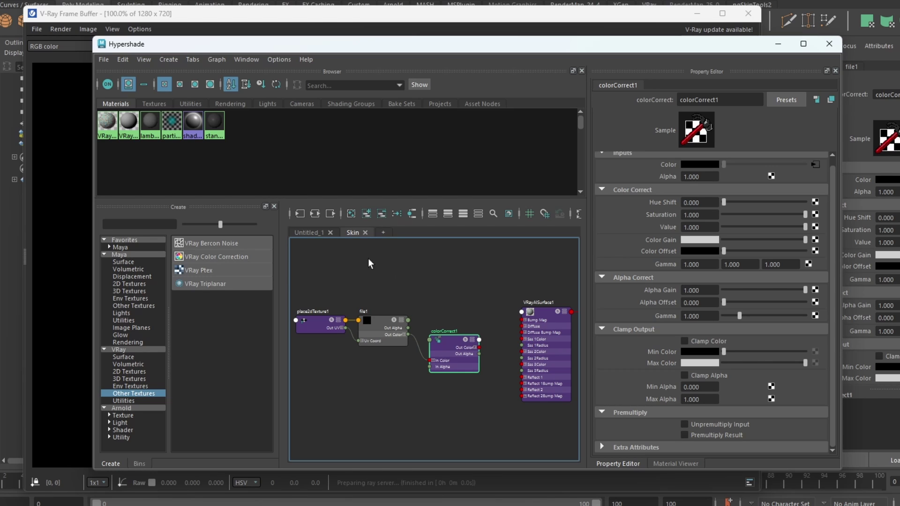
Recentre the network so the texture chain, VRayAlSurface1 and its shading group are visible.
drag(409, 334, 452, 316)
scroll(392, 277, down, 2)
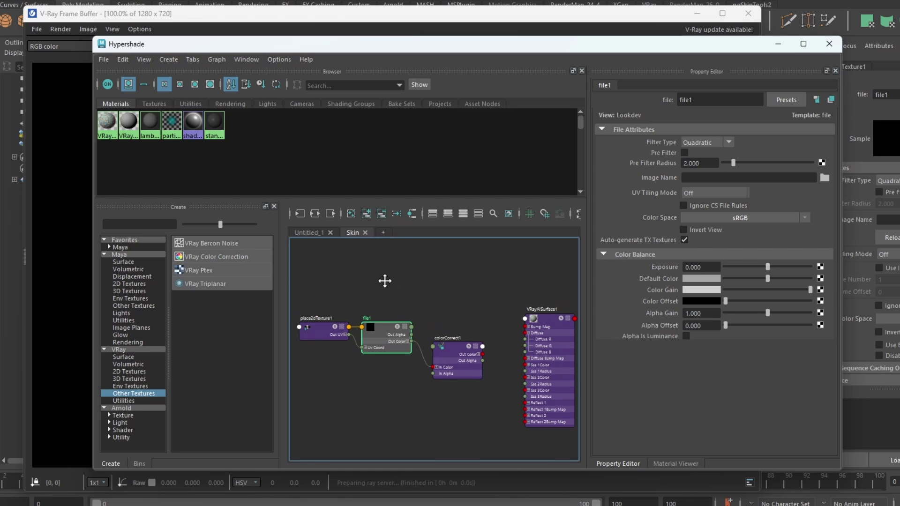
alt+middle_drag(441, 290, 411, 284)
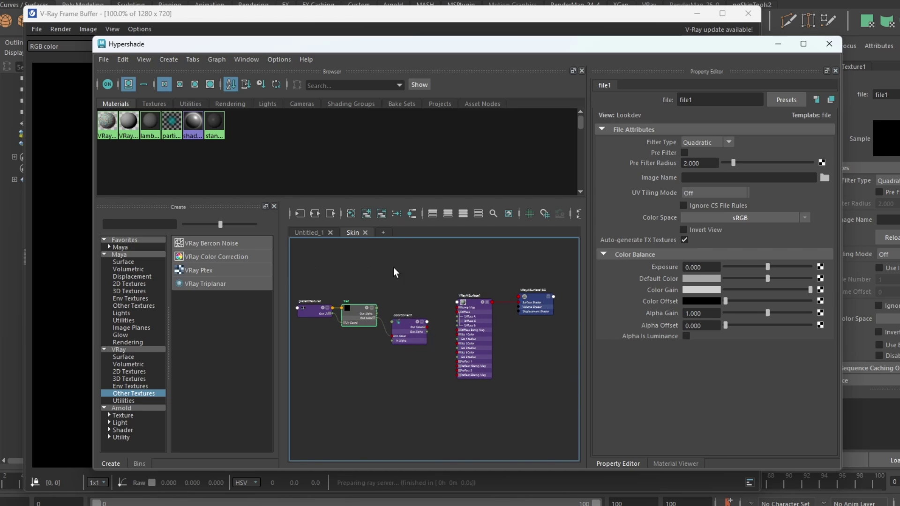
alt+middle_drag(375, 391, 416, 390)
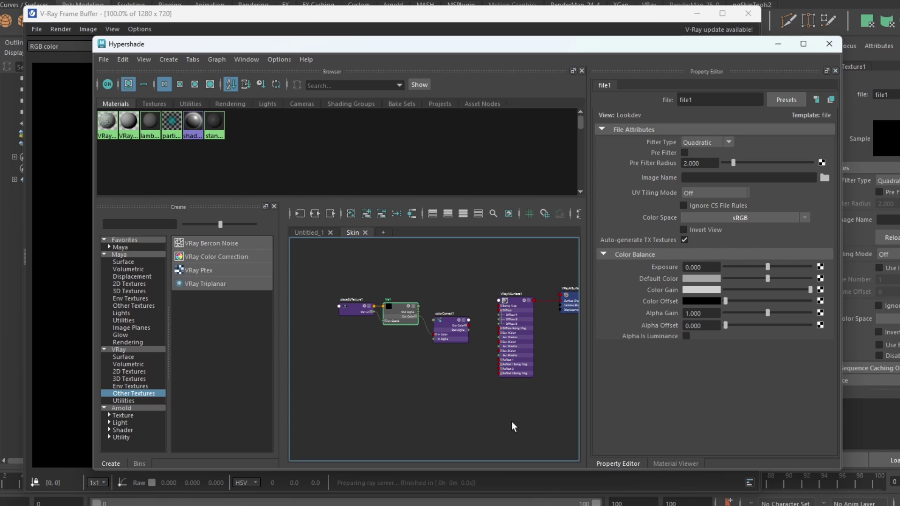
alt+middle_drag(510, 421, 464, 422)
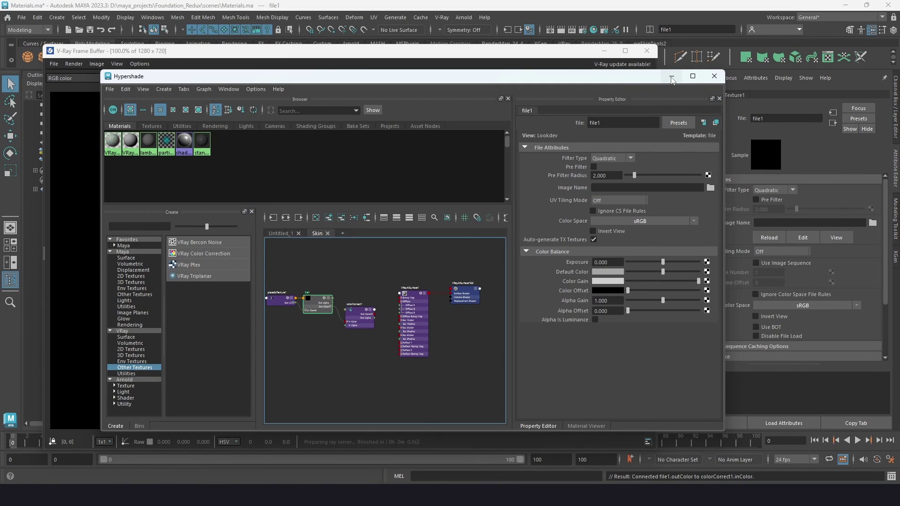
Load VRayAlSurface1's attributes and hide the Hypershade to see the render.
click(671, 78)
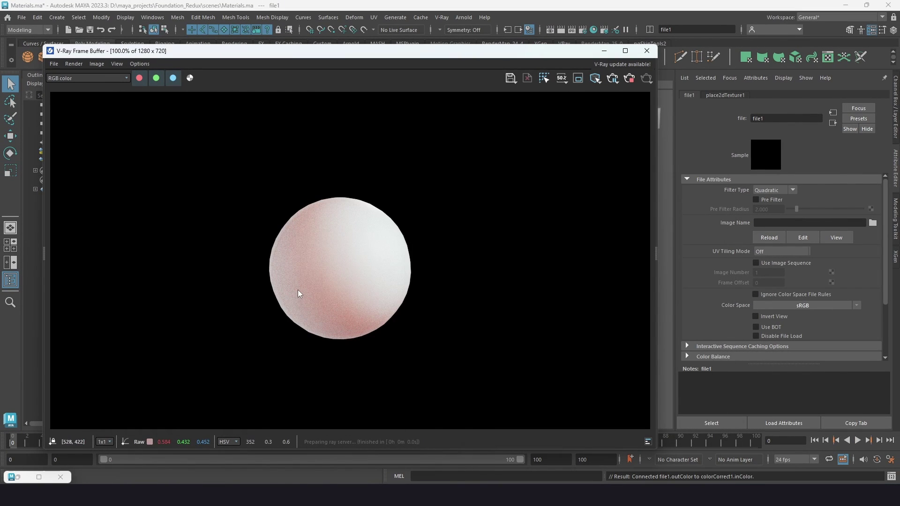
click(27, 477)
click(414, 300)
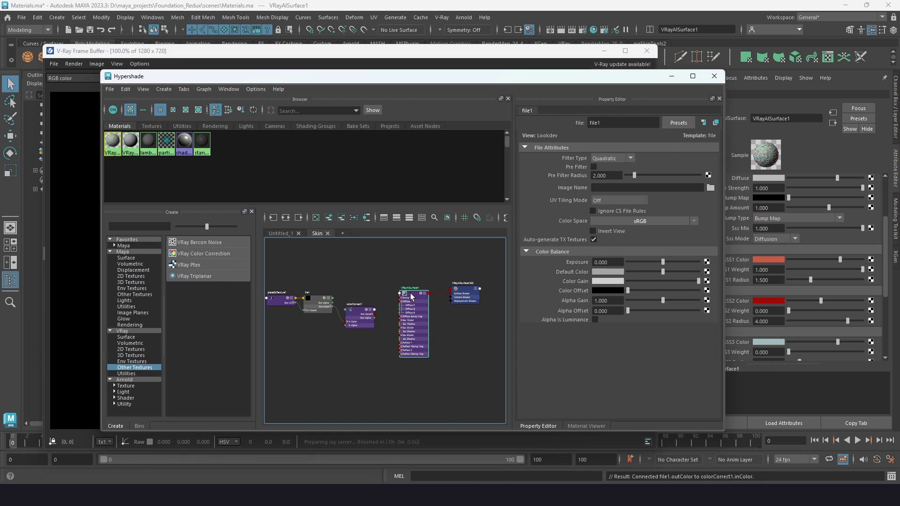
click(671, 76)
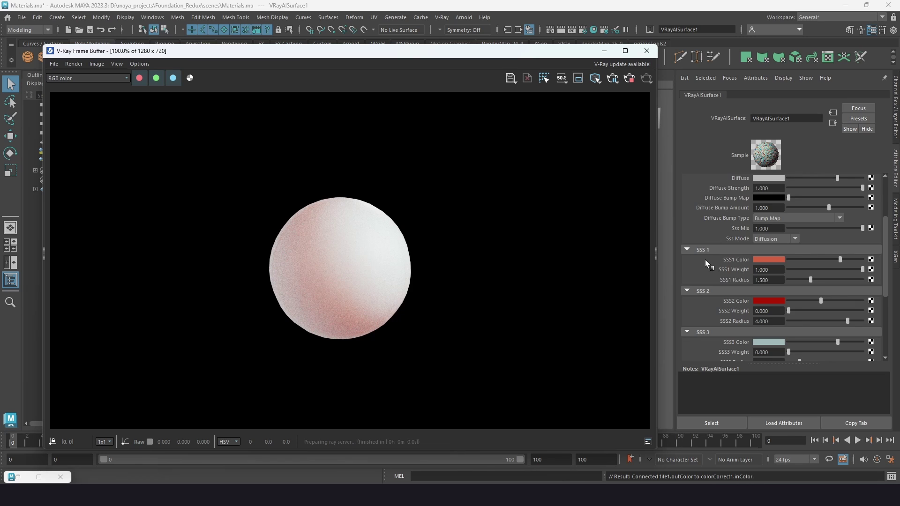
Set the SSS Density Scale to 0.100.
scroll(705, 260, up, 2)
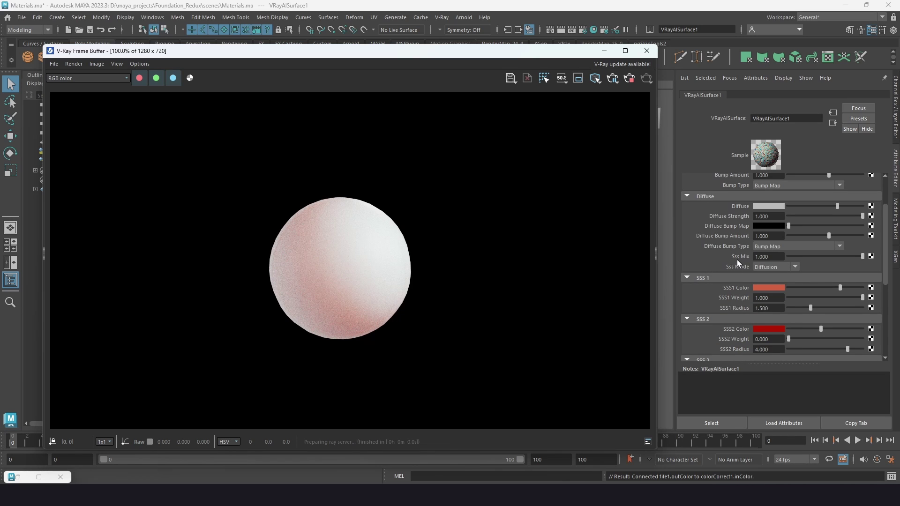
scroll(689, 250, up, 4)
double_click(760, 200)
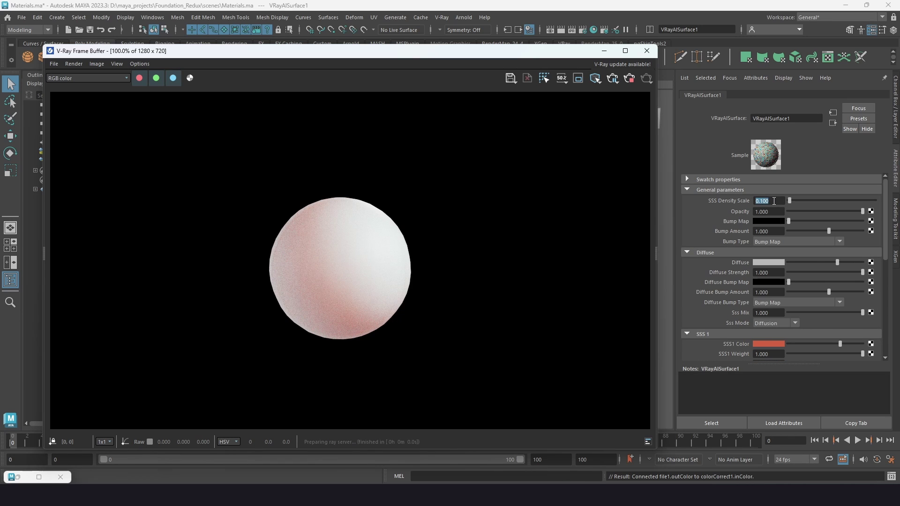
text(0.1)
key(Return)
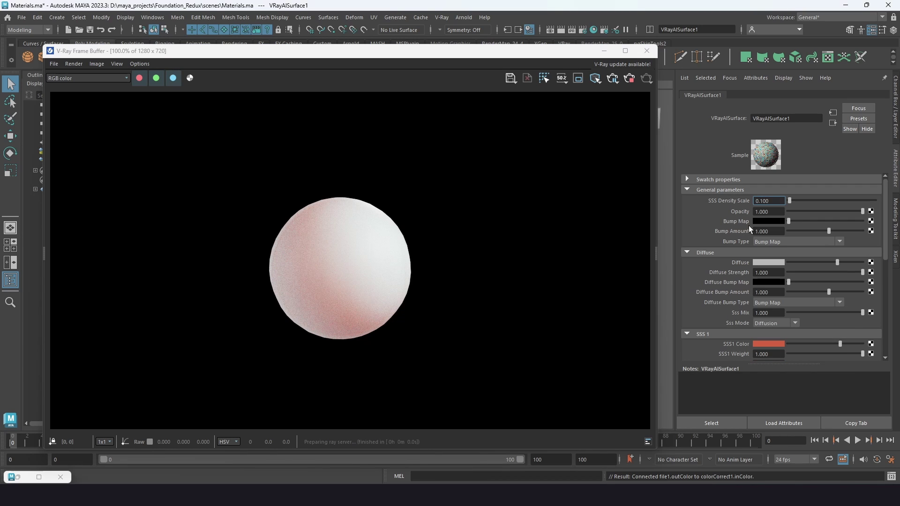
Keep the bump type set to Bump Map.
scroll(708, 322, down, 8)
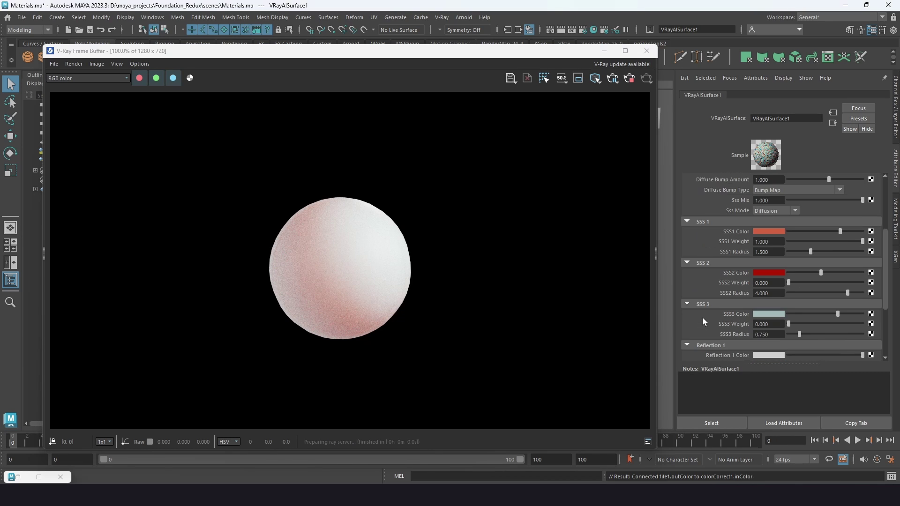
scroll(702, 317, up, 8)
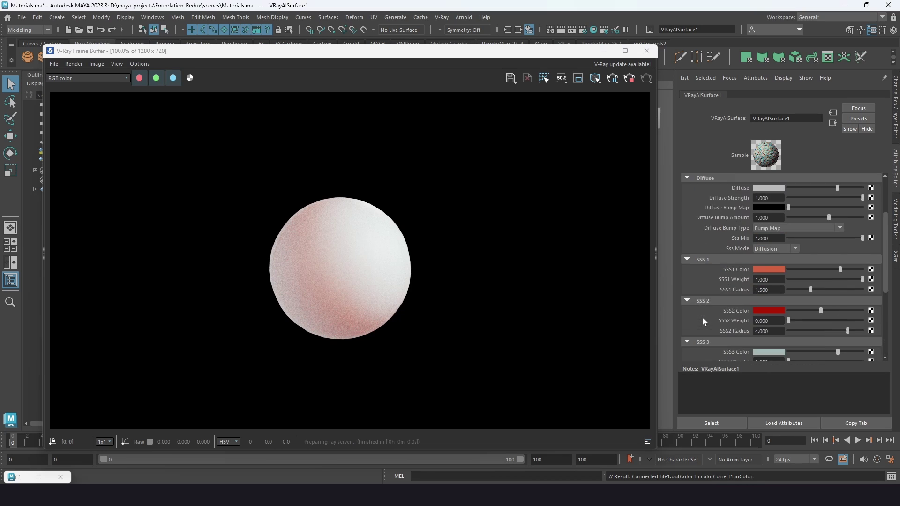
click(792, 242)
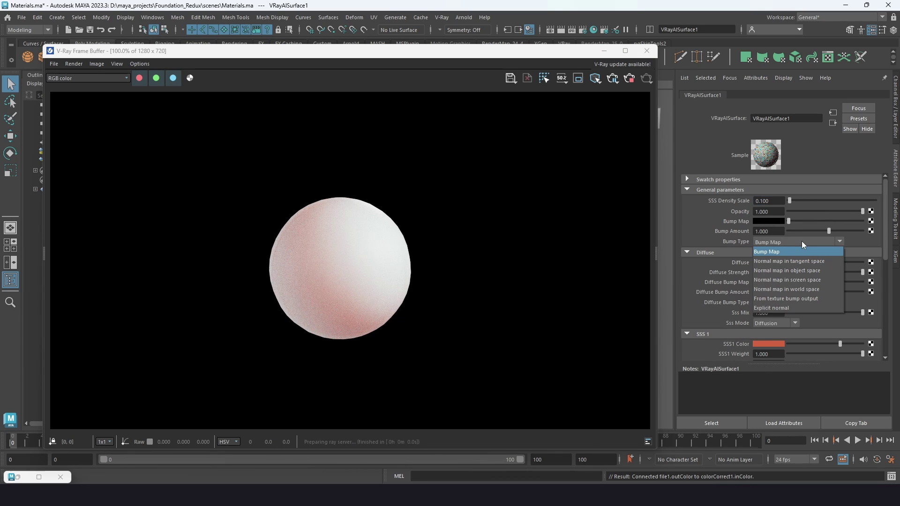
click(795, 241)
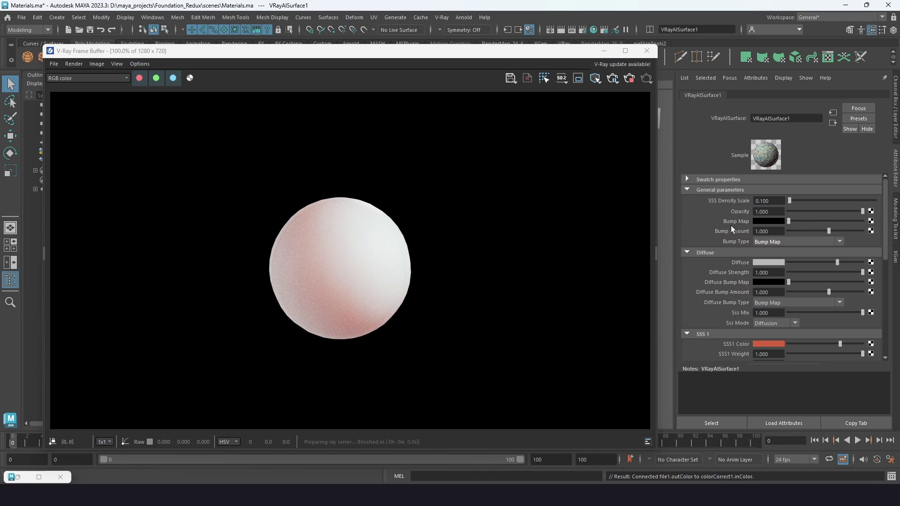
Raise the SSS 2 weight from 0 to 1.000.
scroll(710, 281, down, 2)
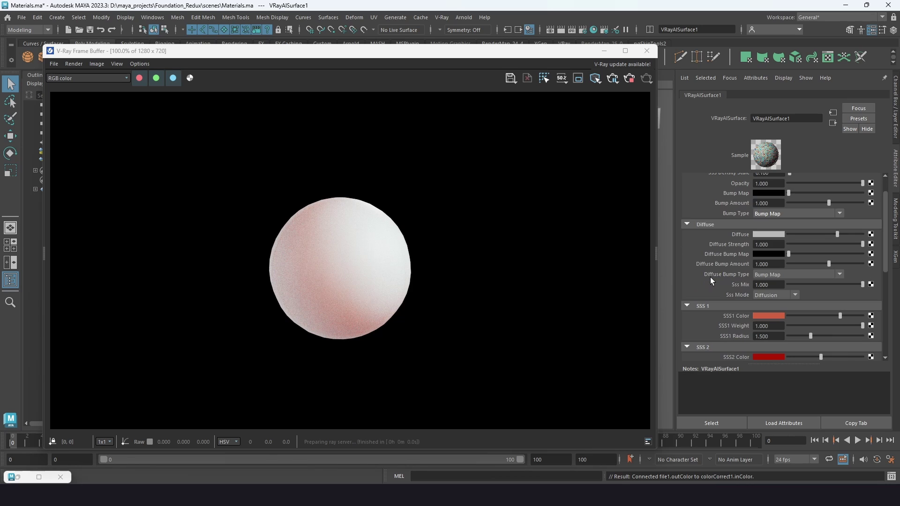
scroll(710, 281, down, 2)
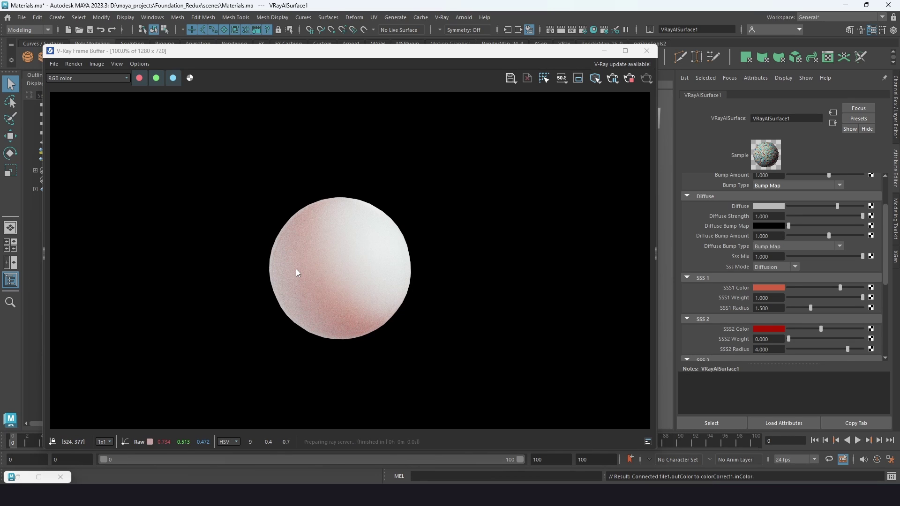
scroll(718, 297, down, 3)
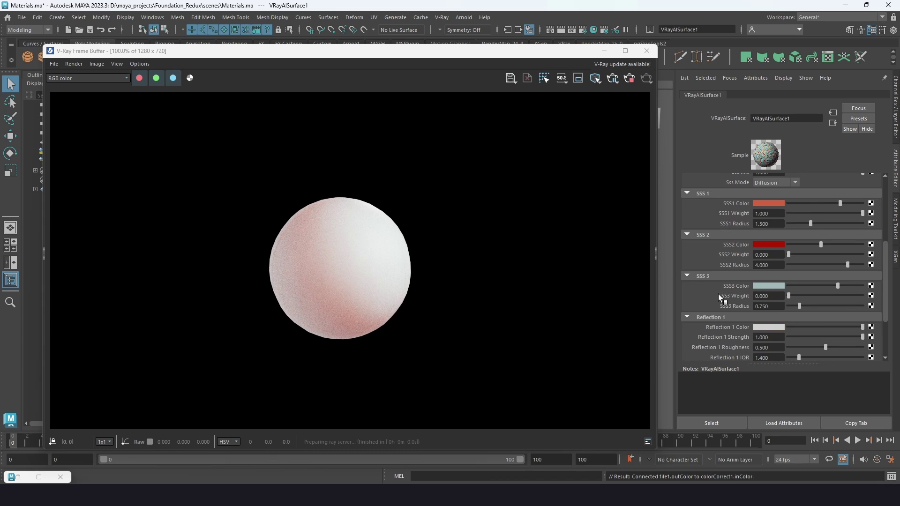
drag(789, 254, 865, 252)
Change the Diffuse colour to the dark red from the Color History row.
scroll(705, 253, up, 5)
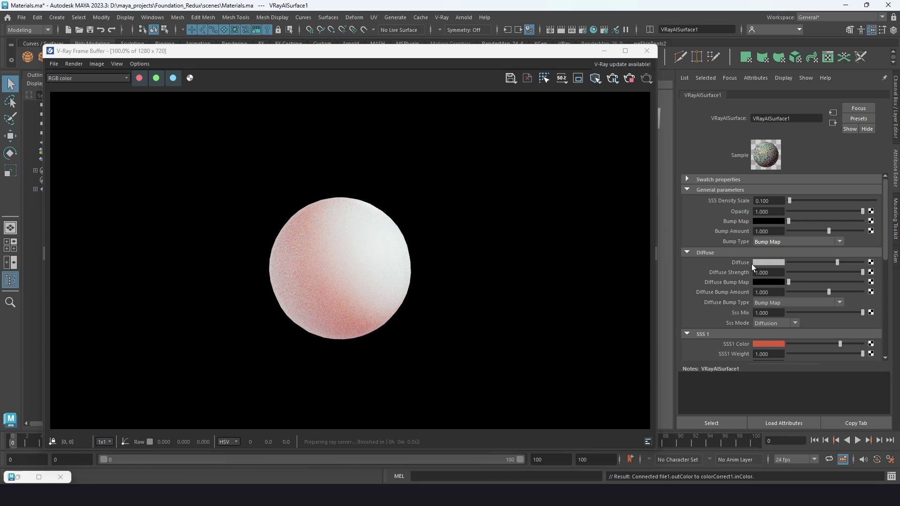
click(760, 262)
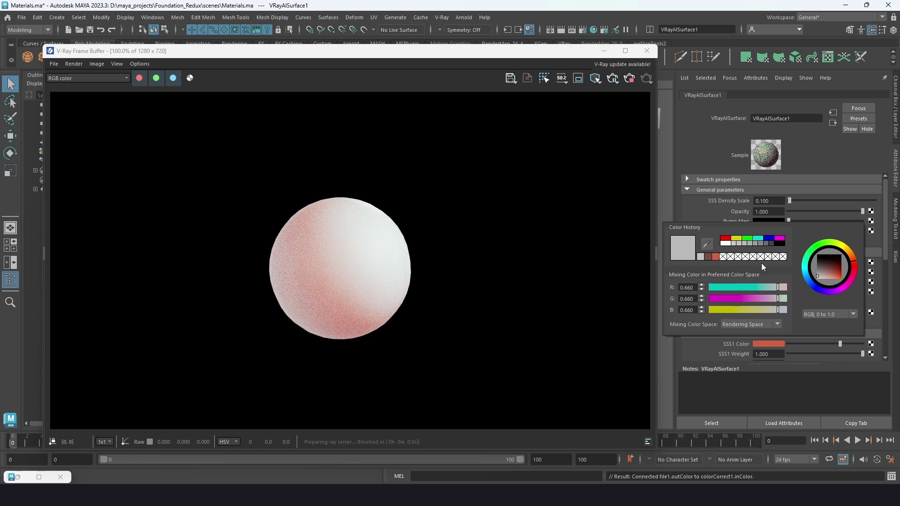
click(710, 258)
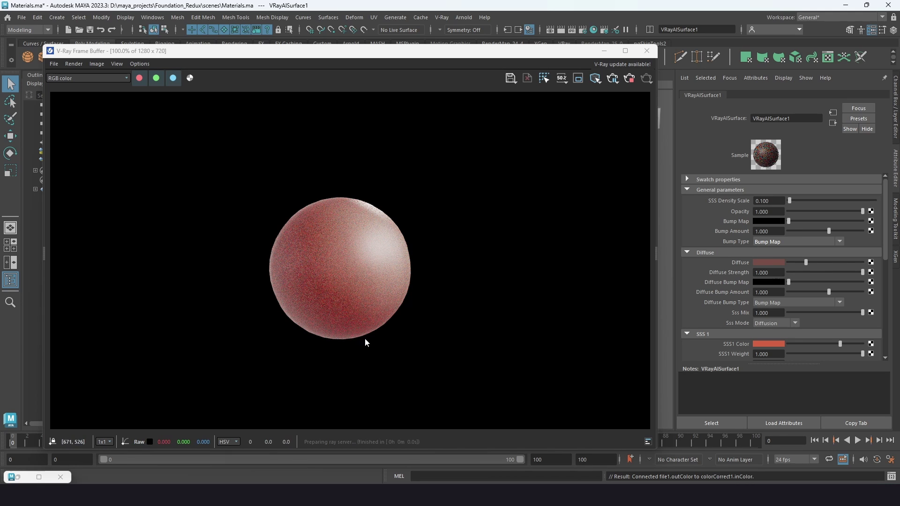
scroll(700, 322, down, 5)
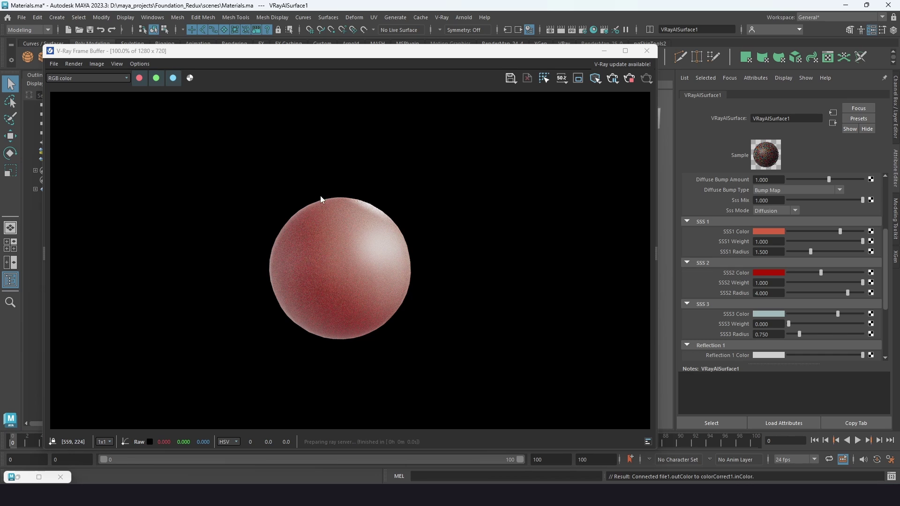
key(alt+Tab)
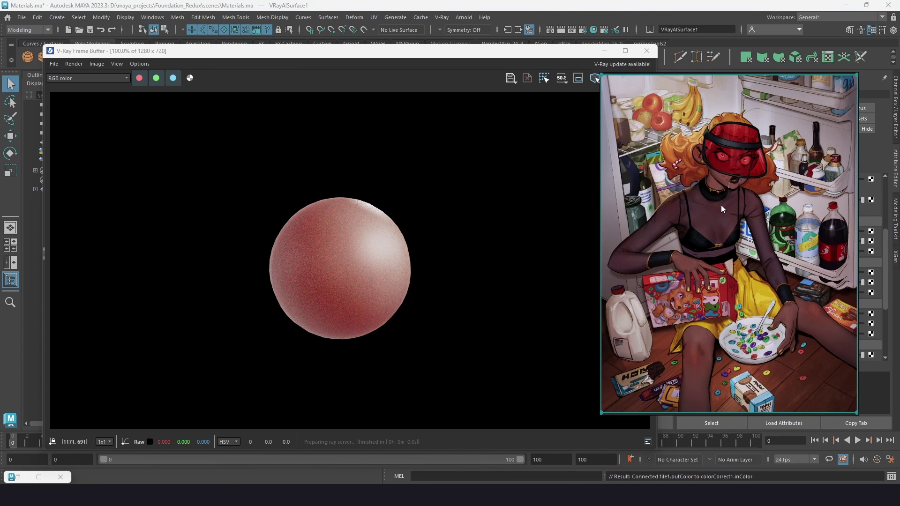
key(alt+Tab)
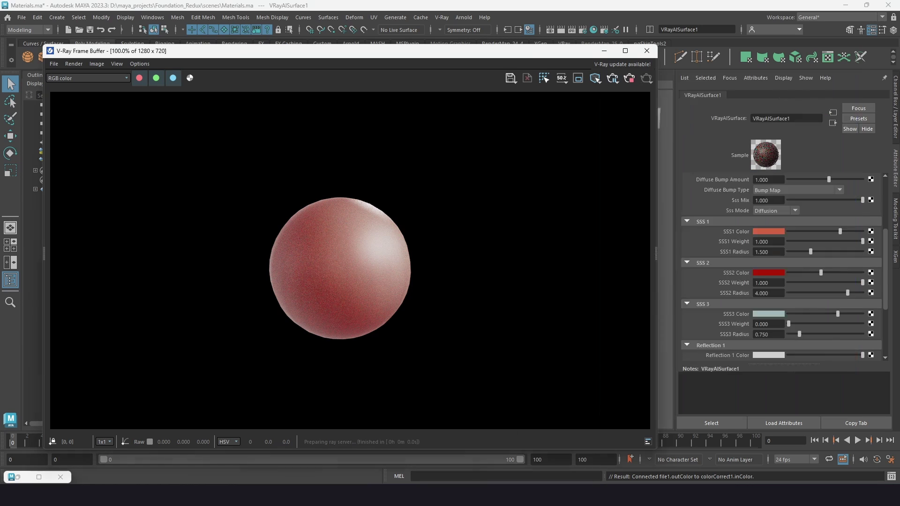
scroll(726, 257, up, 3)
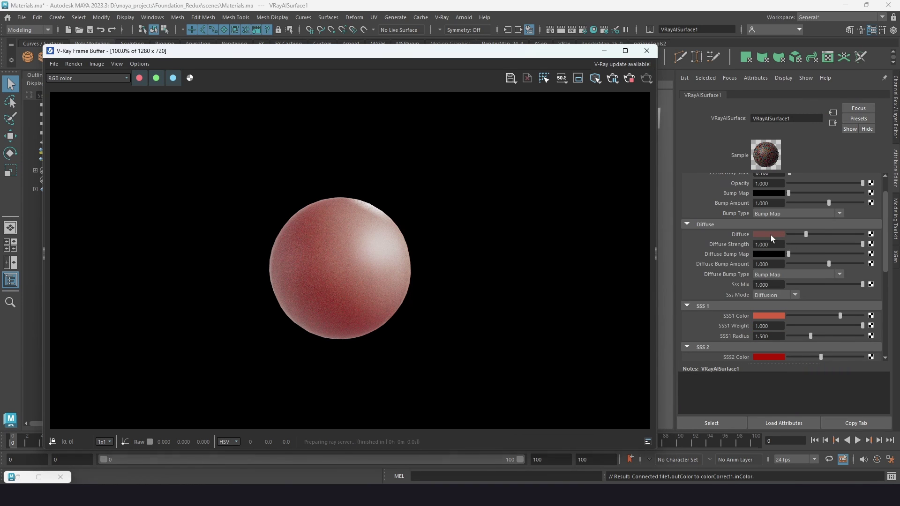
click(771, 236)
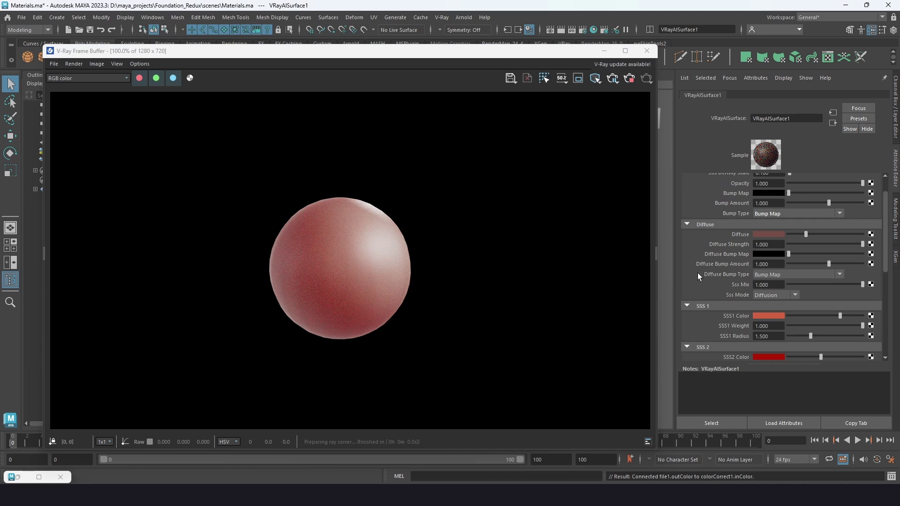
scroll(697, 273, down, 3)
scroll(697, 272, up, 2)
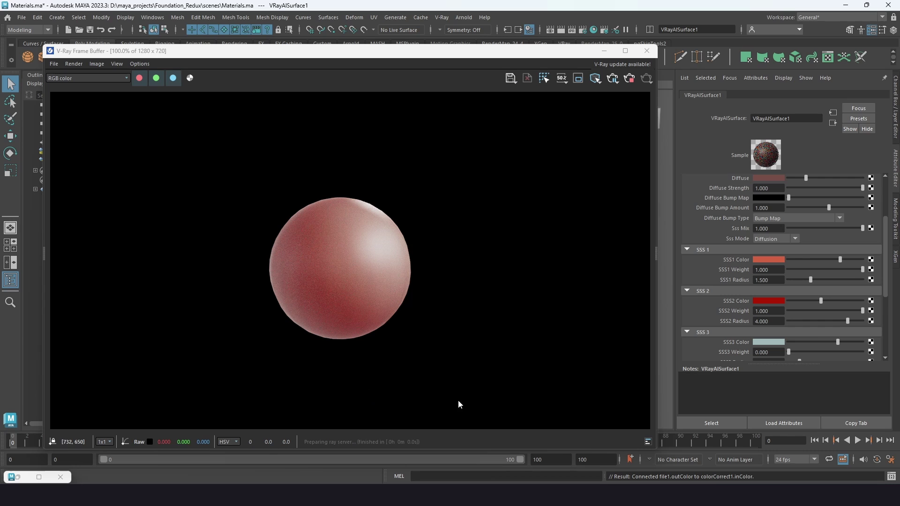
scroll(705, 316, down, 2)
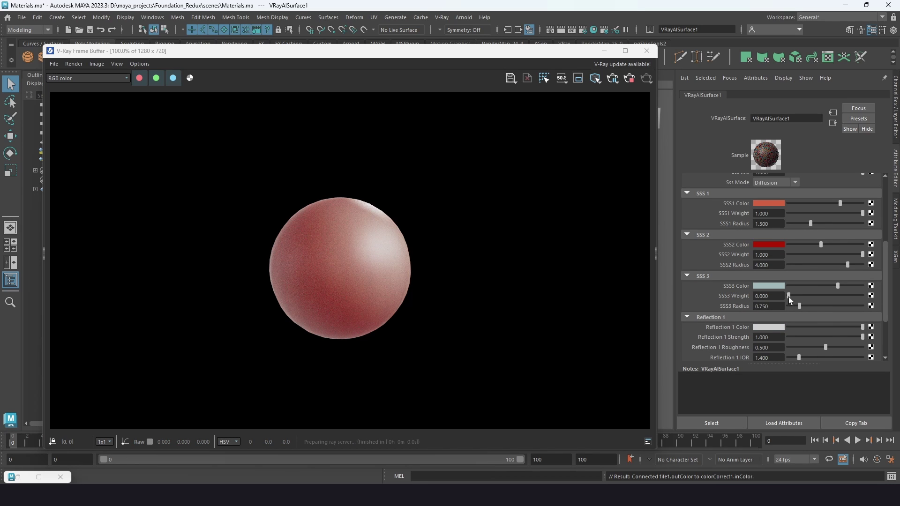
Drag the SSS 3 weight up in stages until it reads 0.571.
drag(788, 297, 806, 296)
drag(808, 297, 816, 296)
drag(817, 296, 830, 296)
Set Reflection 1 Roughness to 0.450 and leave its IOR at 1.400.
scroll(704, 286, down, 4)
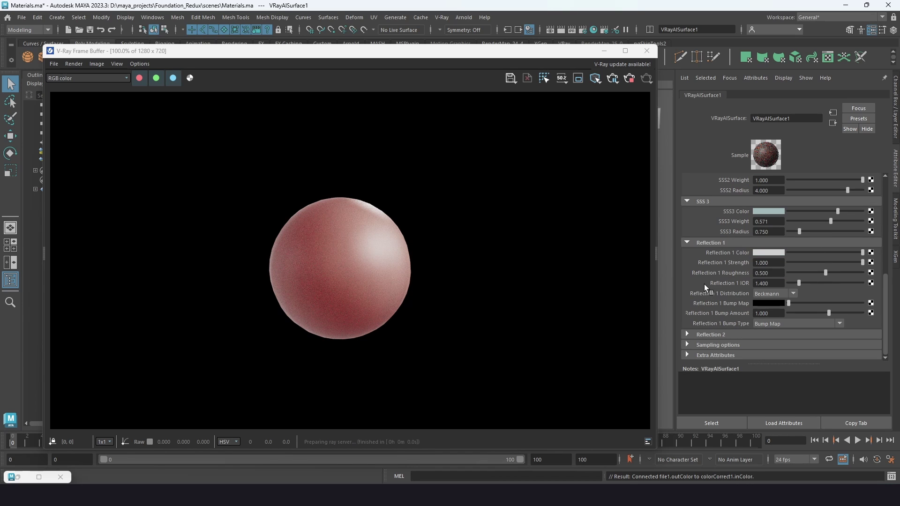
click(774, 273)
text(45)
key(Return)
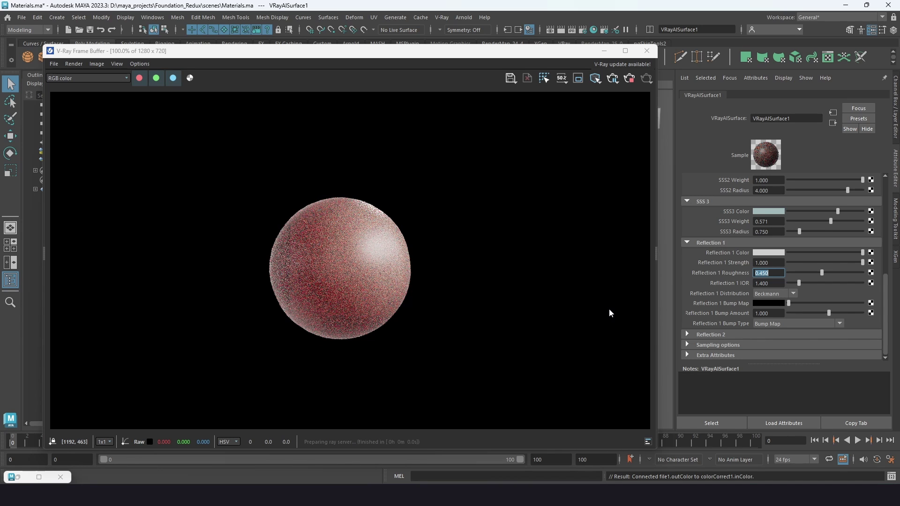
click(772, 283)
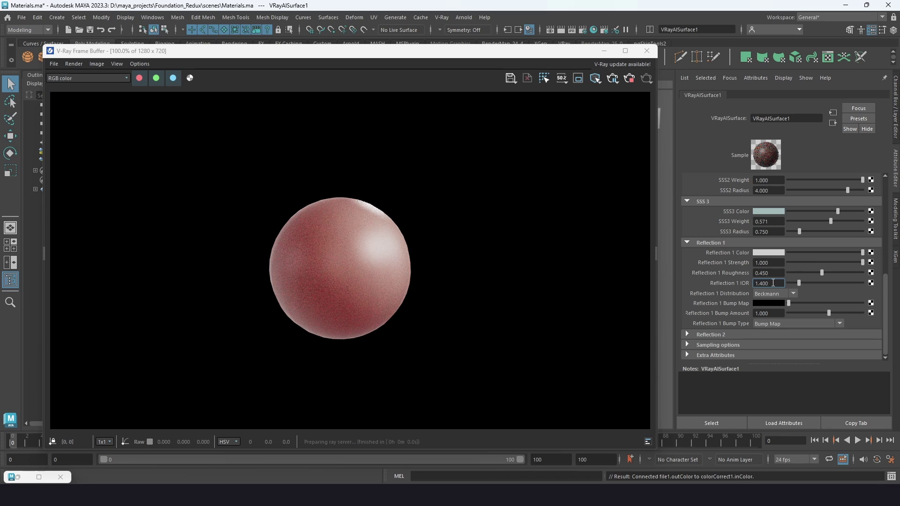
key(Return)
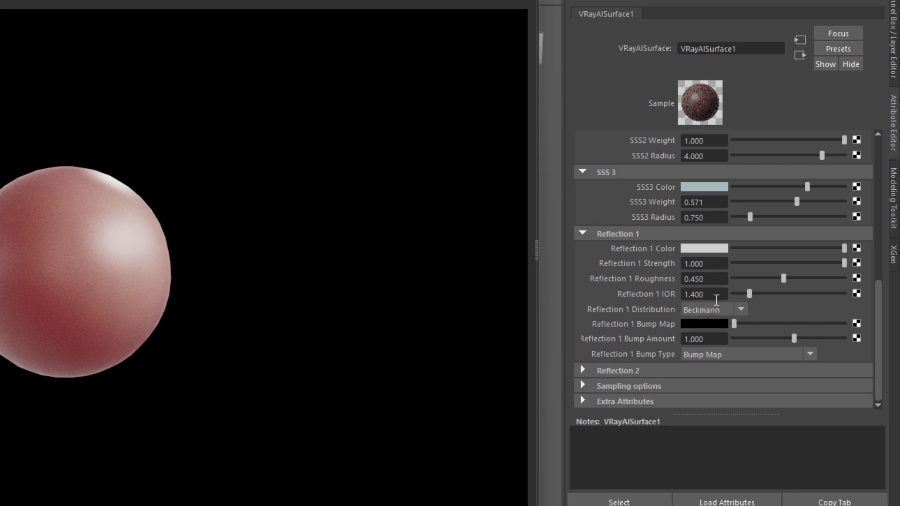
Expand Reflection 2, showing strength 0.000, roughness 0.500, IOR 1.400, Beckmann.
click(716, 295)
click(595, 371)
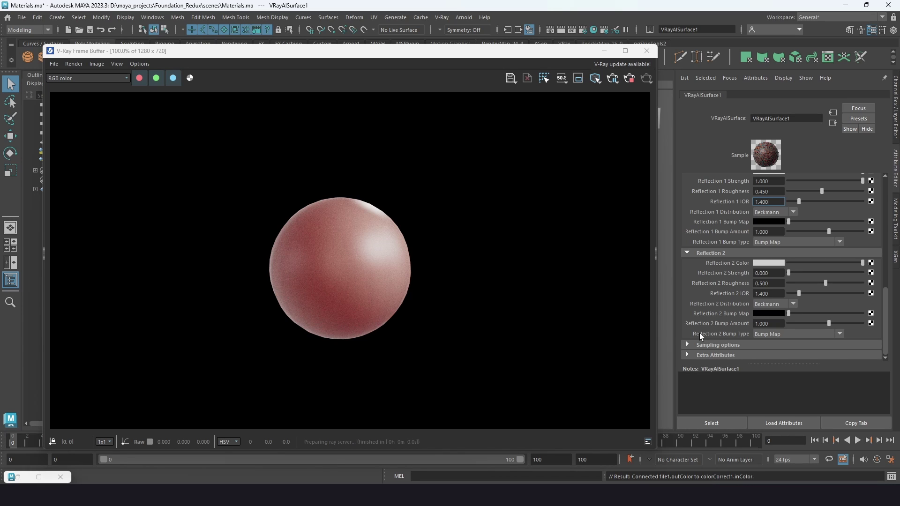
Scroll through the Attribute Editor to review the SSS weights (1.000, 1.000, 0.571) and reflection settings.
scroll(710, 327, up, 15)
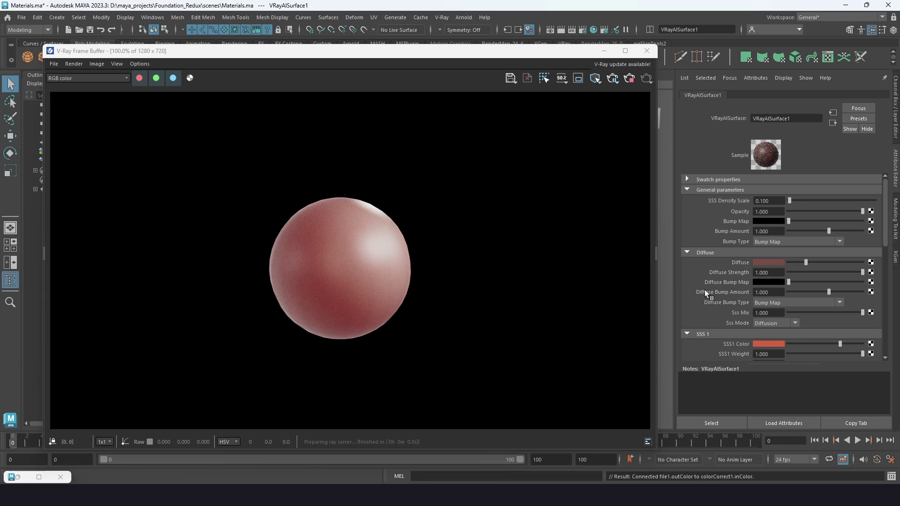
scroll(705, 290, down, 2)
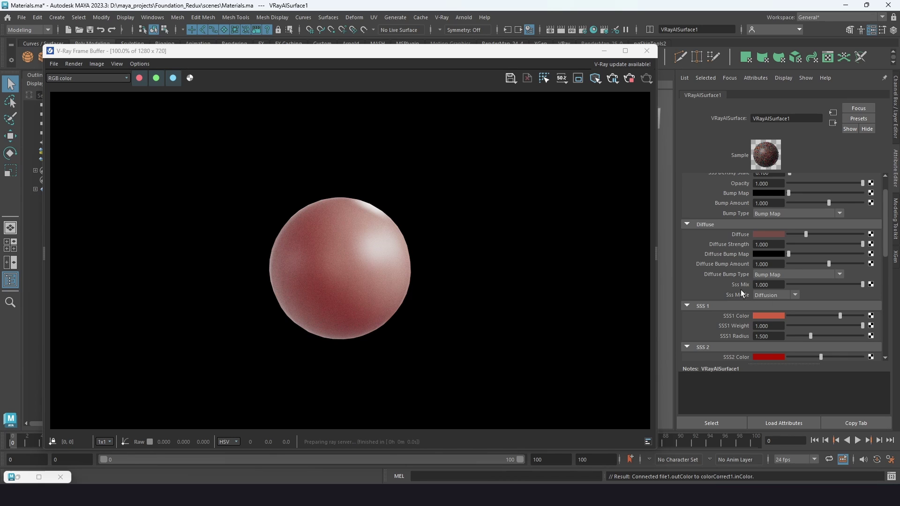
scroll(736, 293, down, 3)
scroll(732, 294, down, 2)
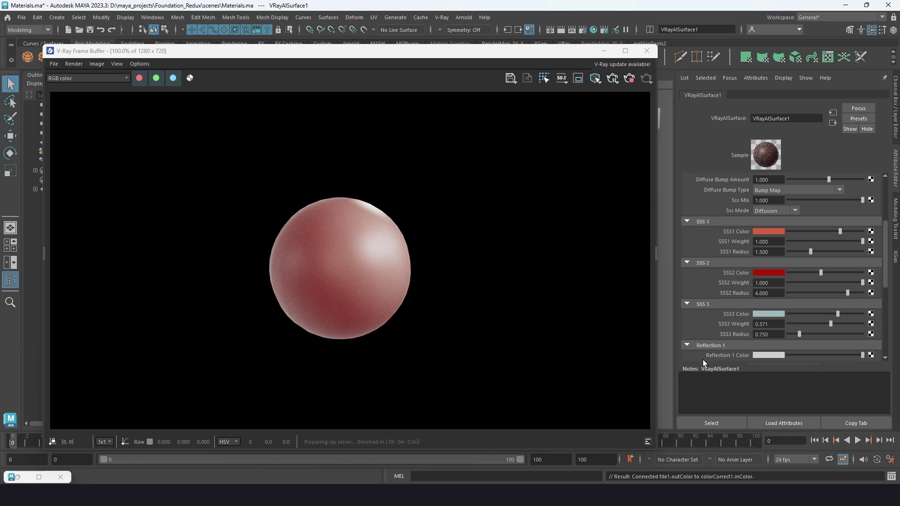
scroll(704, 328, down, 6)
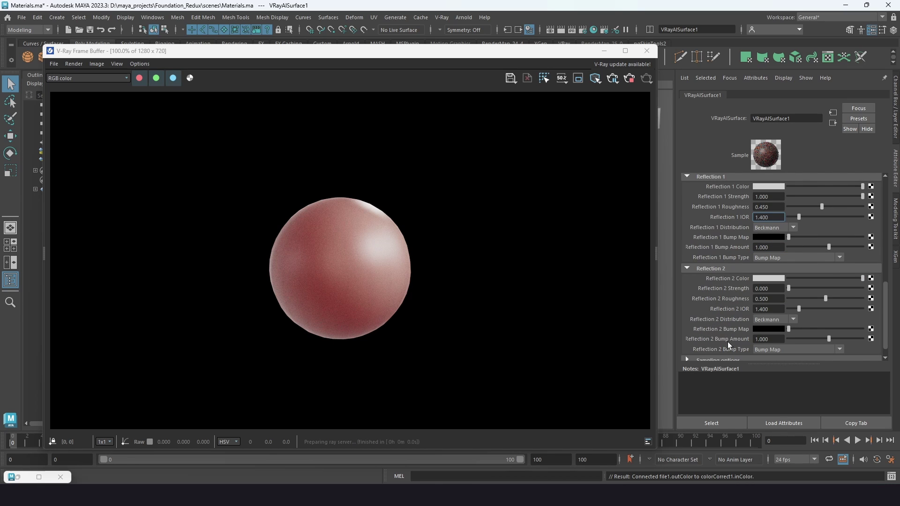
Restore the Hypershade and zoom in on the file1, colorCorrect1 and VRayAlSurface1 network.
double_click(21, 476)
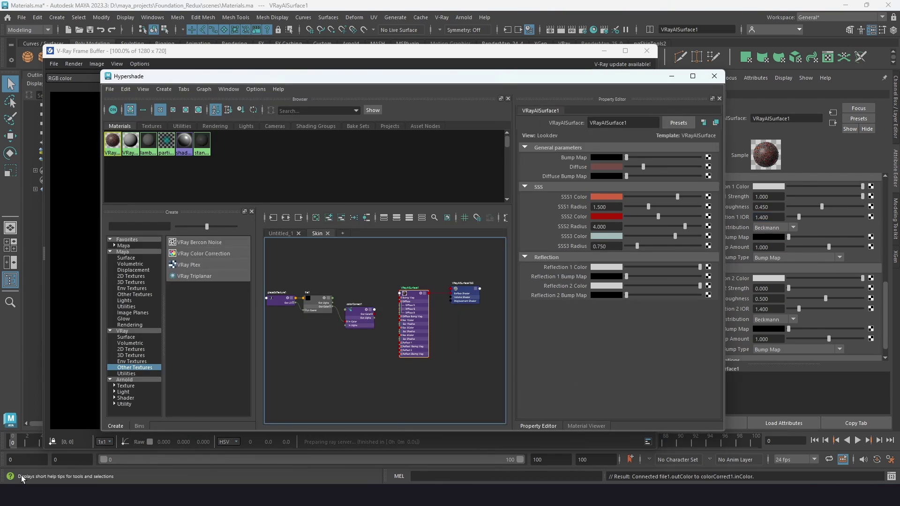
scroll(326, 377, up, 5)
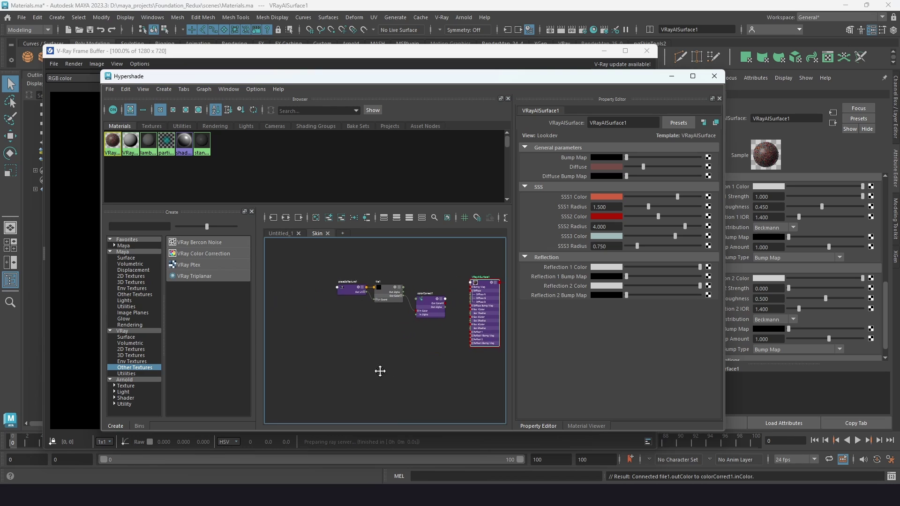